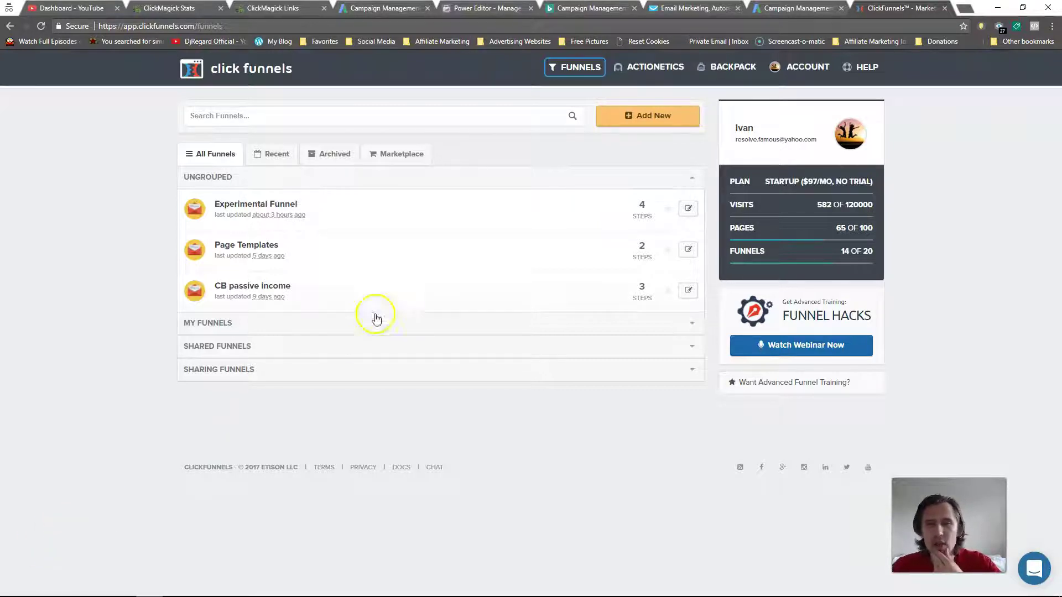
Step: Create a new Collect Emails funnel named My Blog
left_click(636, 116)
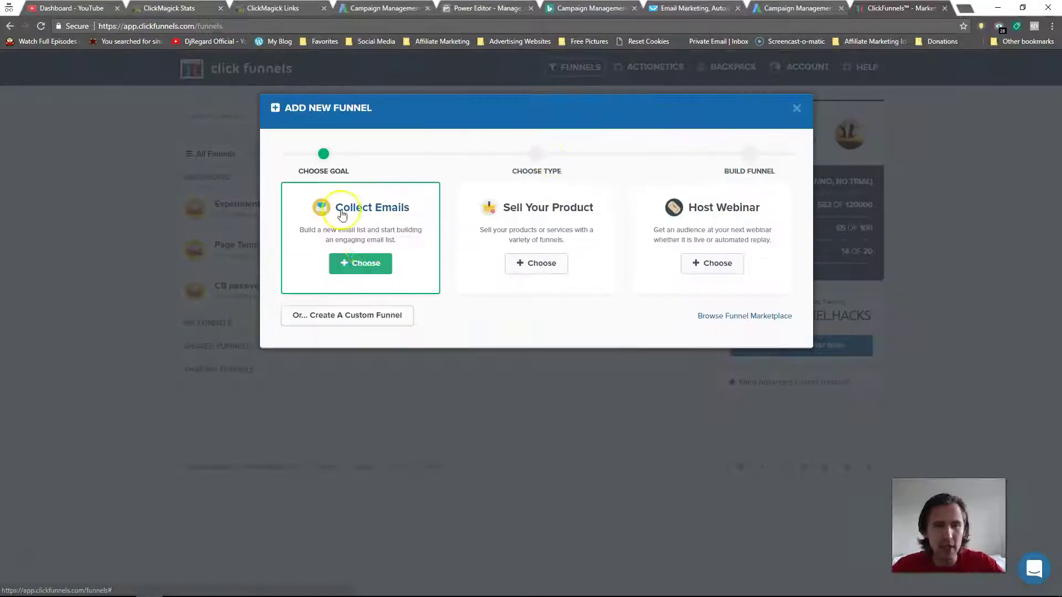
left_click(363, 264)
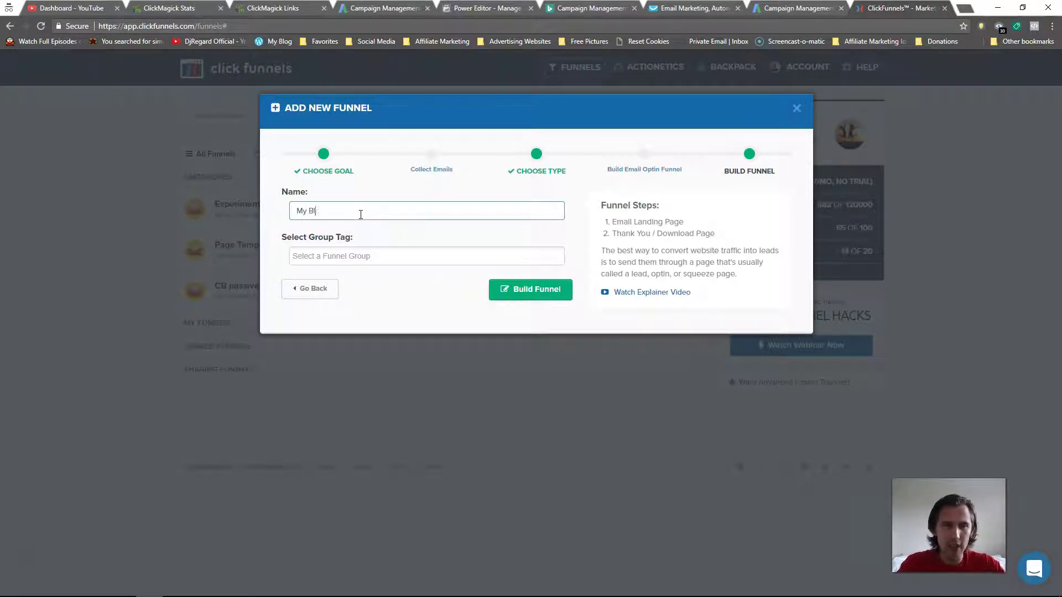
left_click(372, 257)
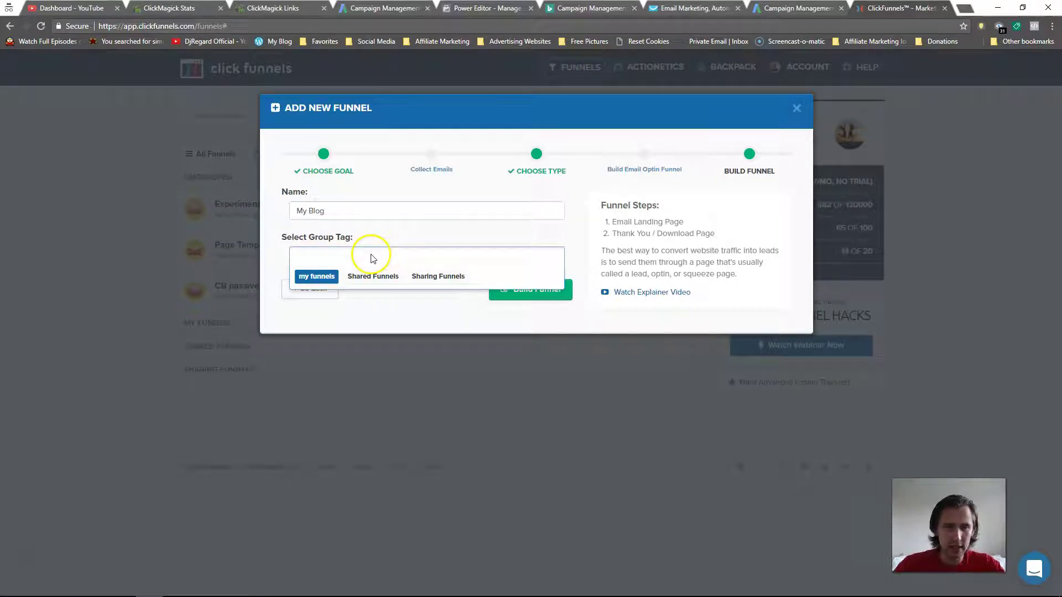
type("Ungrouped")
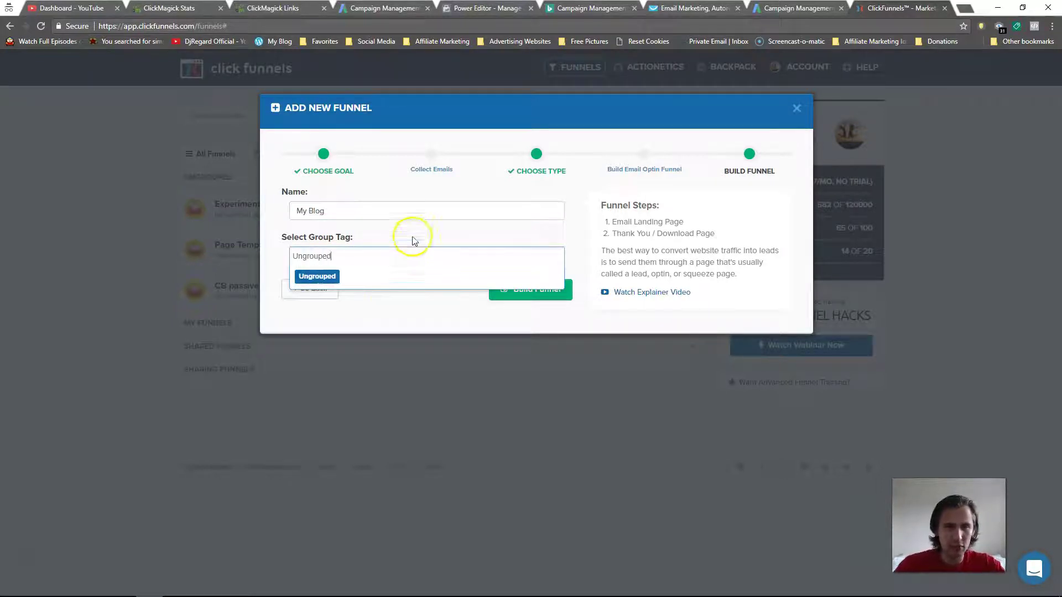
left_click(388, 304)
left_click(546, 292)
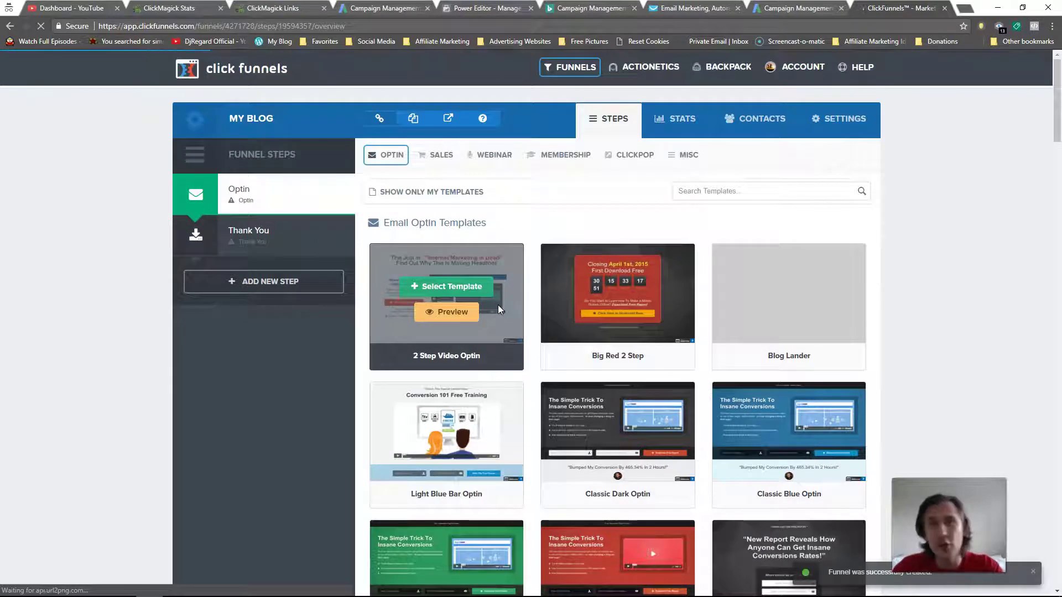
Step: Switch the template gallery to MISC and browse the blog post templates
left_click(686, 158)
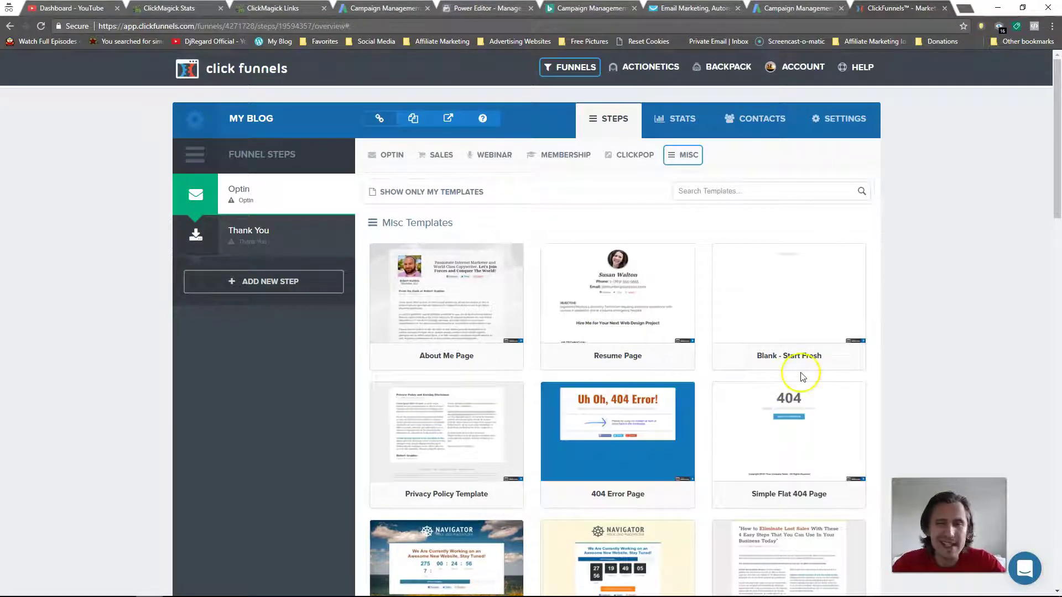
scroll(872, 362, "down", 3)
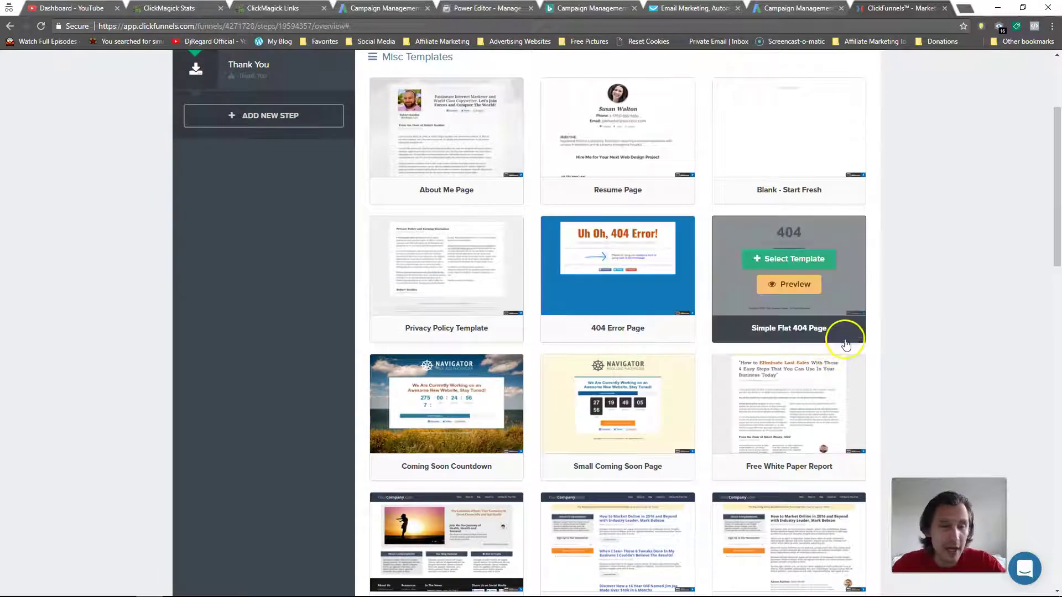
scroll(850, 321, "down", 3)
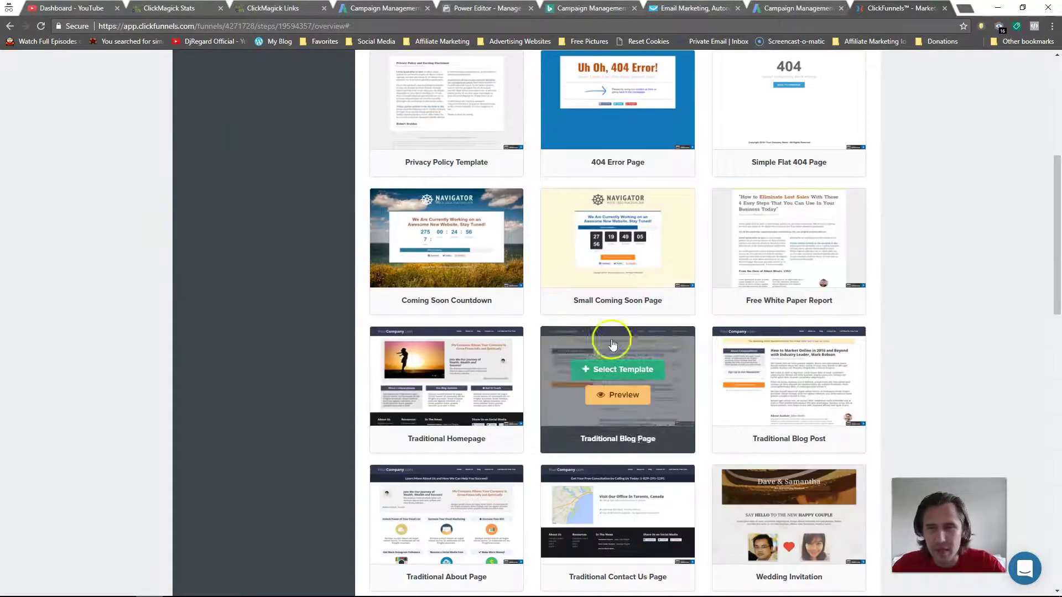
scroll(843, 319, "down", 3)
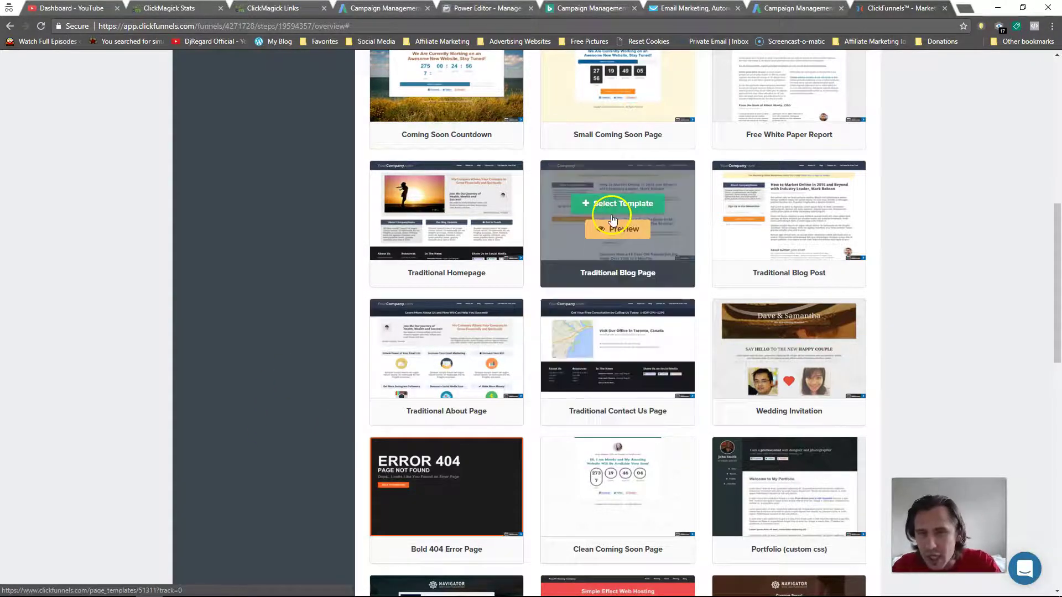
scroll(618, 221, "up", 9)
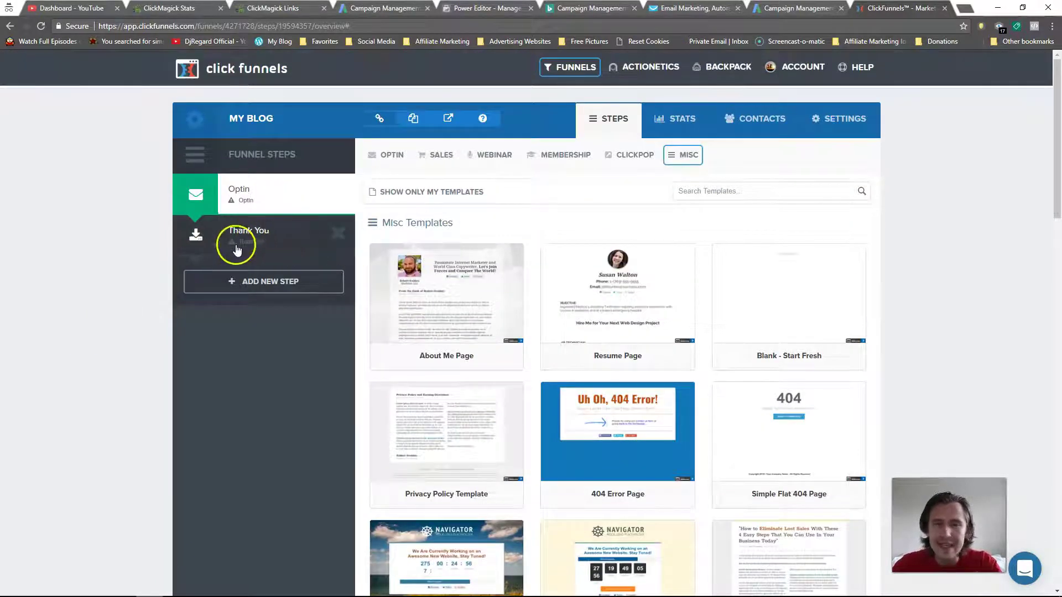
scroll(274, 417, "down", 9)
scroll(273, 421, "down", 6)
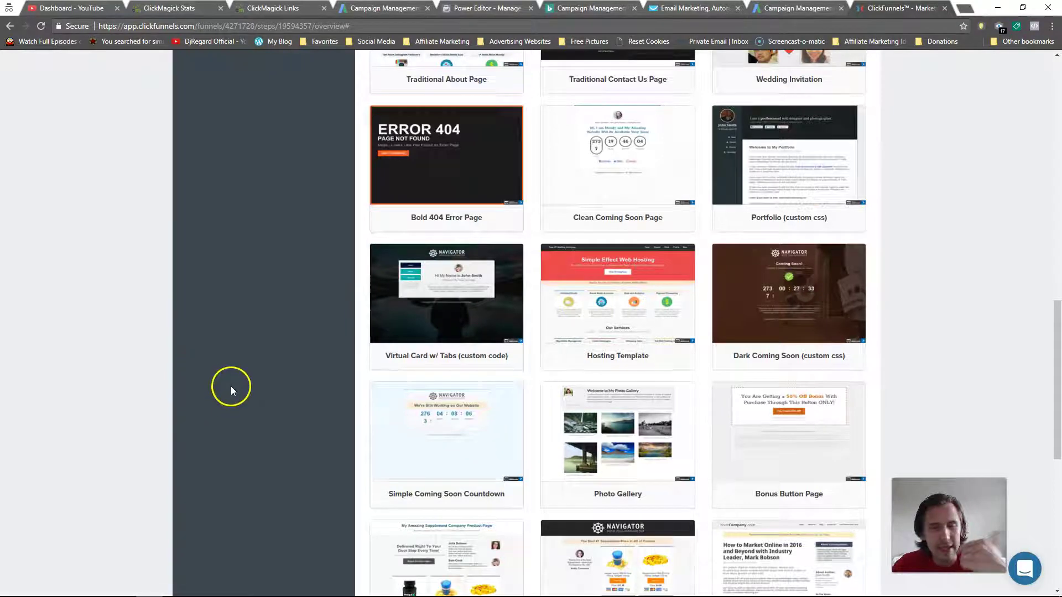
scroll(282, 379, "down", 7)
scroll(318, 309, "up", 20)
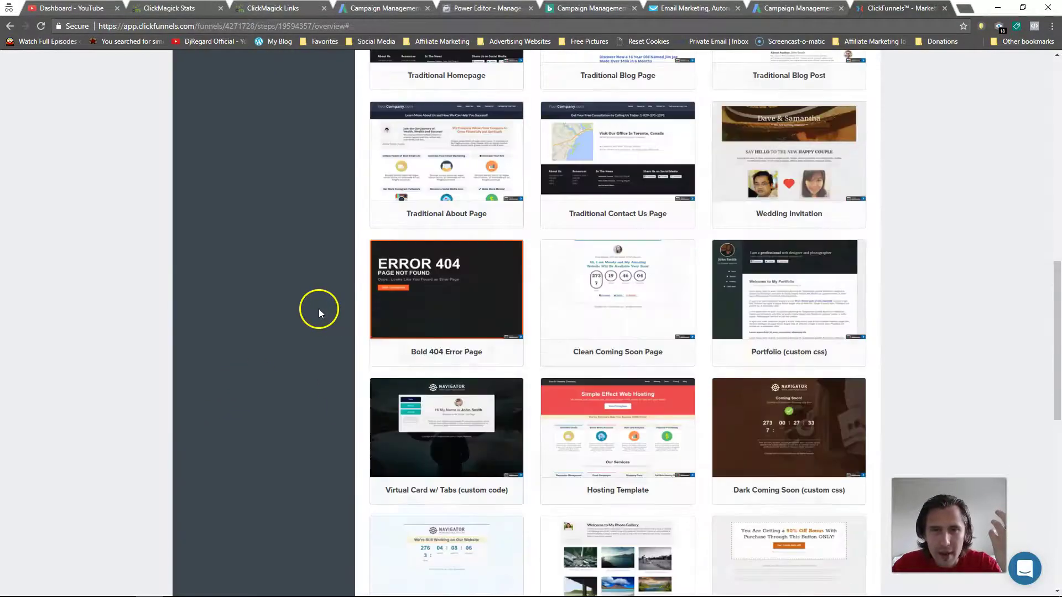
left_click_drag(1058, 170, 1058, 446)
mouse_move(771, 285)
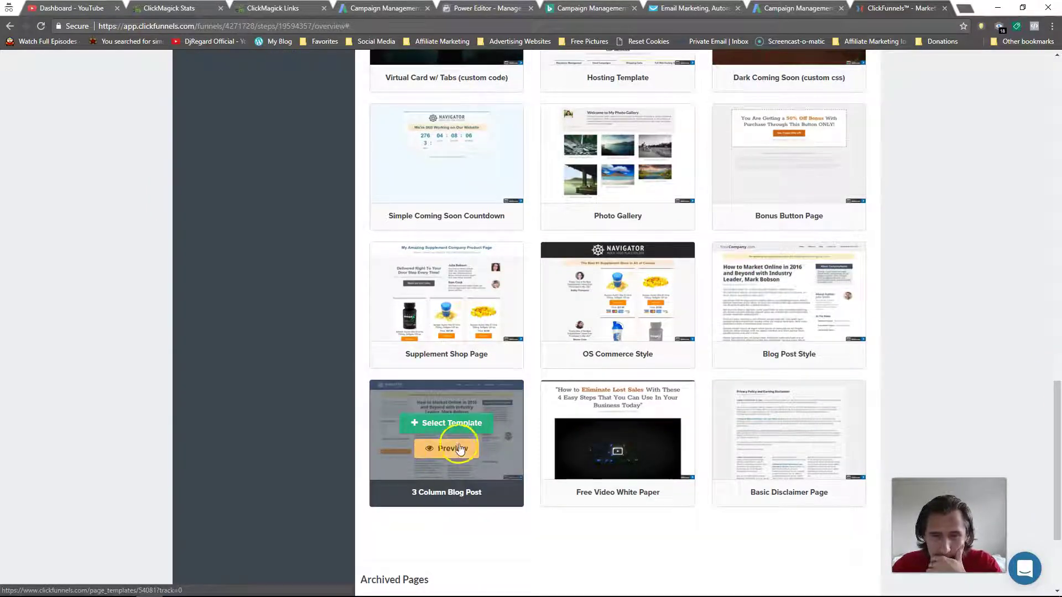
scroll(1008, 331, "up", 3)
scroll(1008, 330, "up", 6)
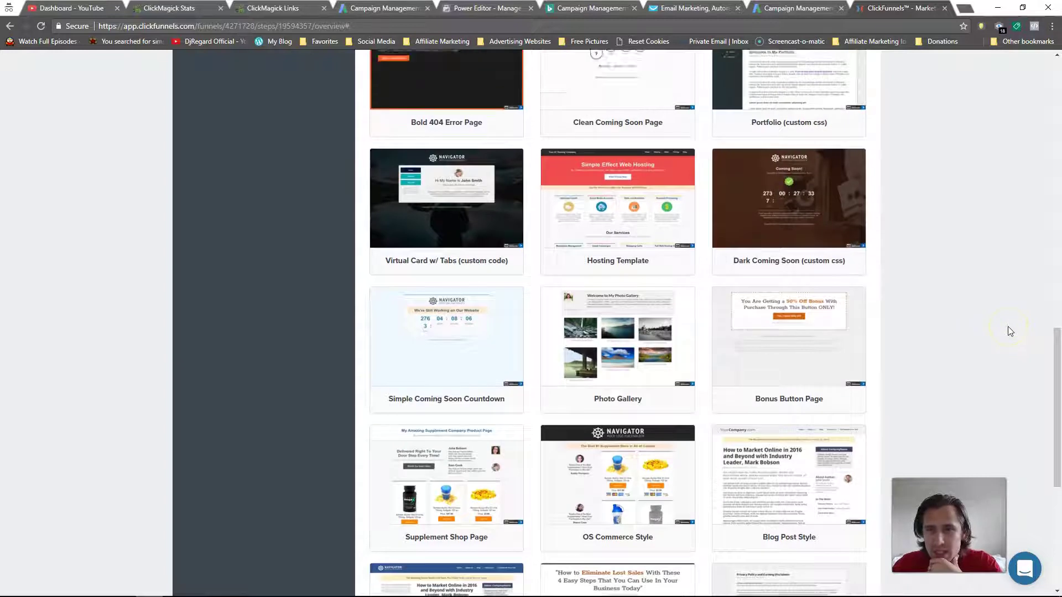
scroll(933, 315, "up", 3)
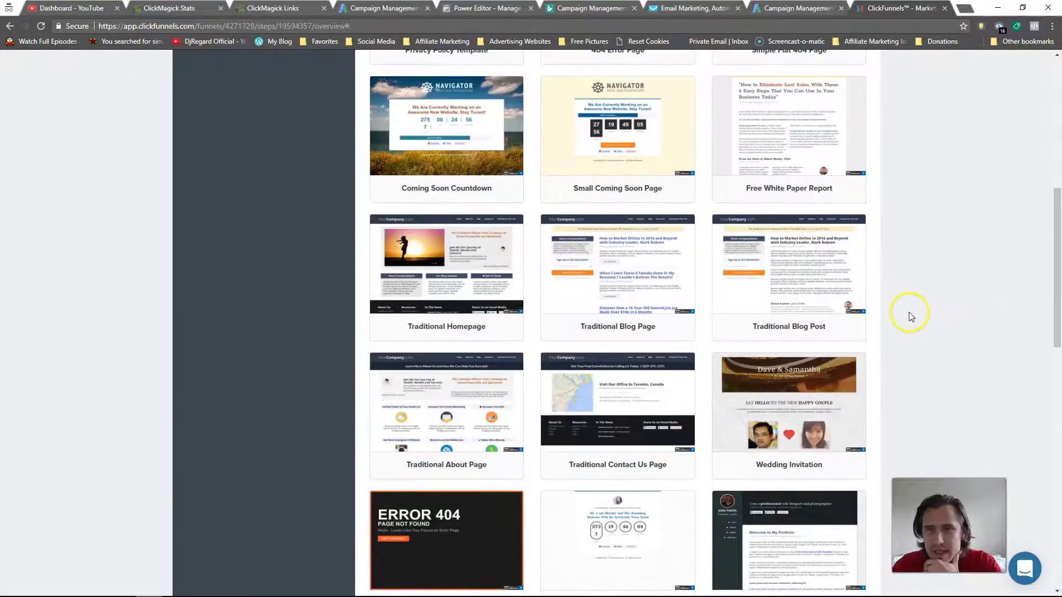
left_click(791, 284)
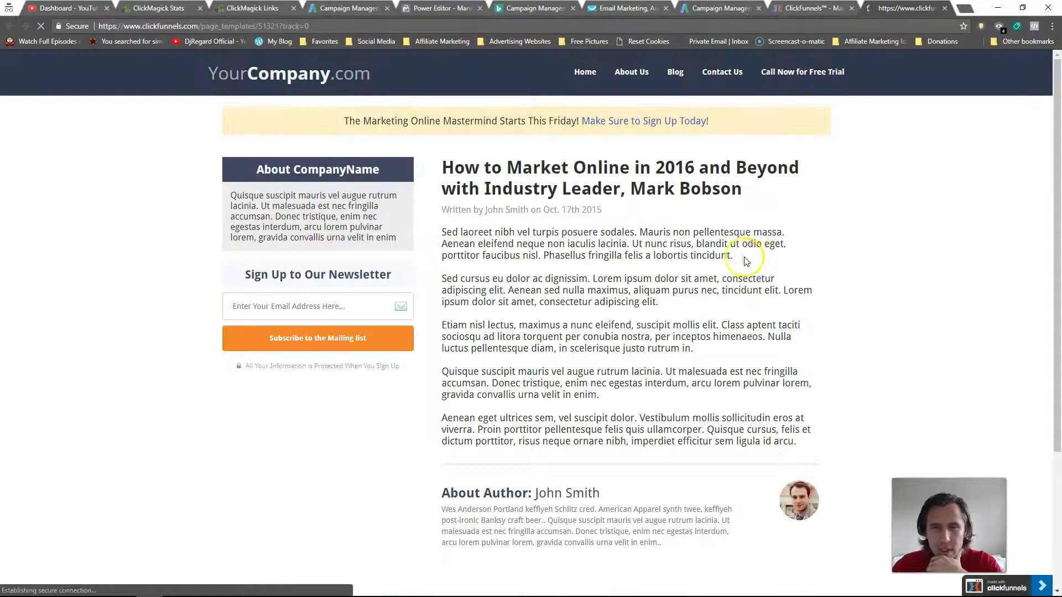
scroll(511, 368, "down", 6)
scroll(455, 402, "down", 2)
scroll(450, 301, "up", 6)
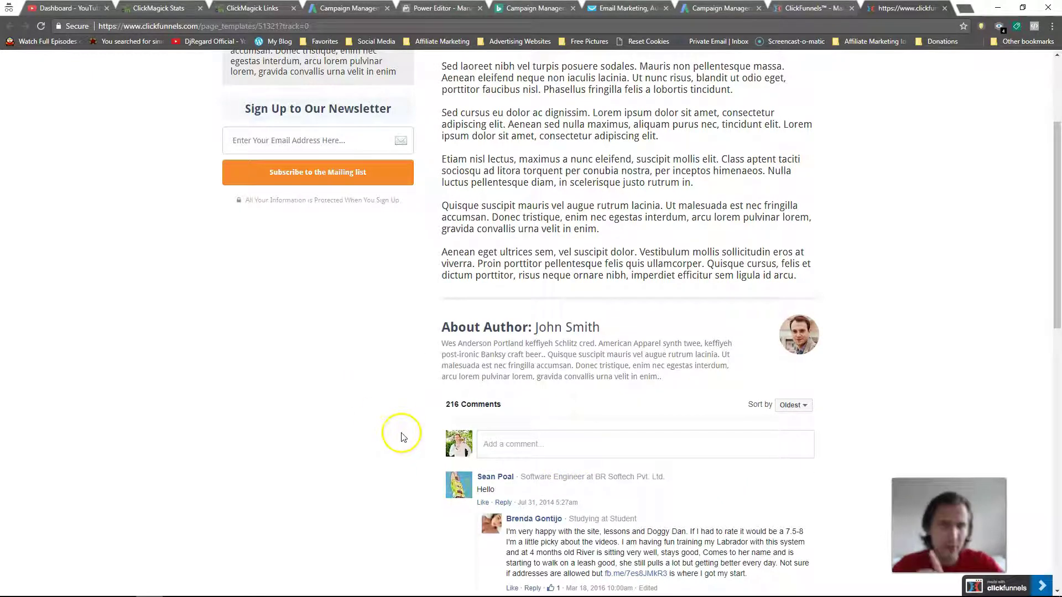
scroll(288, 404, "up", 3)
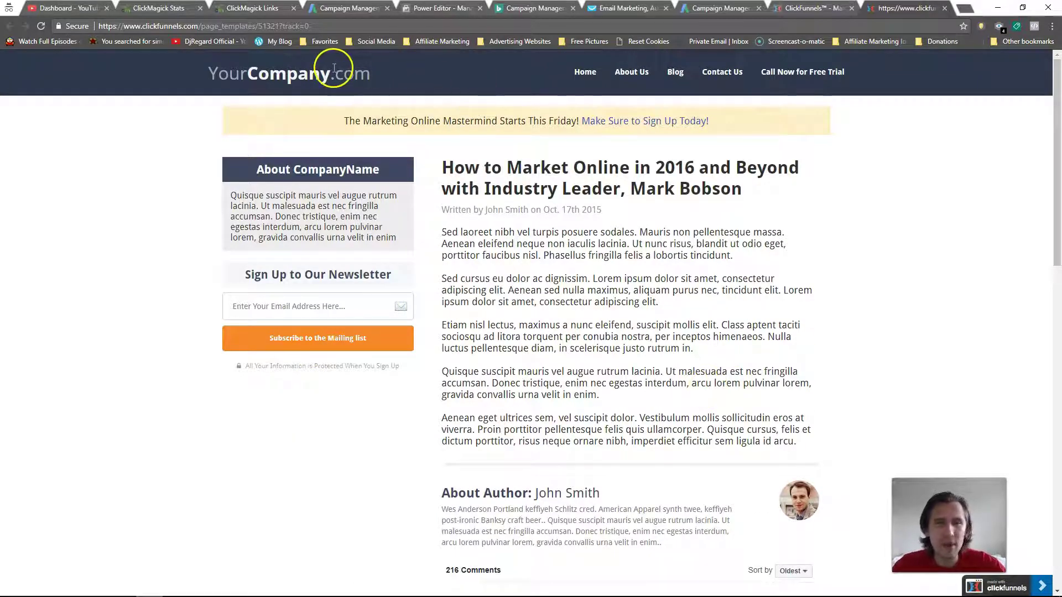
left_click(944, 8)
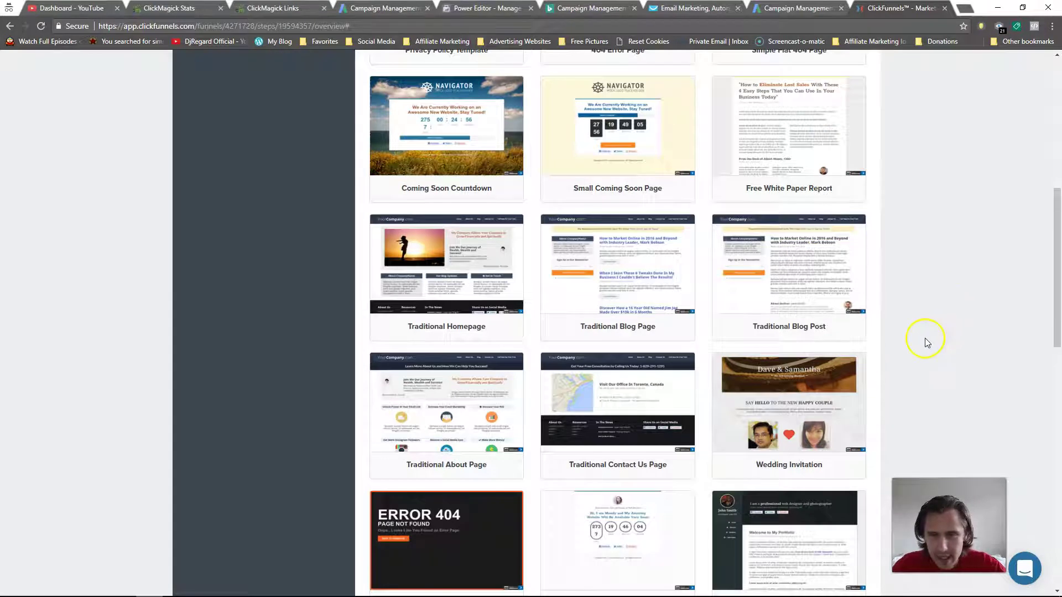
Step: Apply the Blog Post Style template to the Optin step and open it in the editor
scroll(925, 336, "down", 9)
scroll(924, 339, "down", 3)
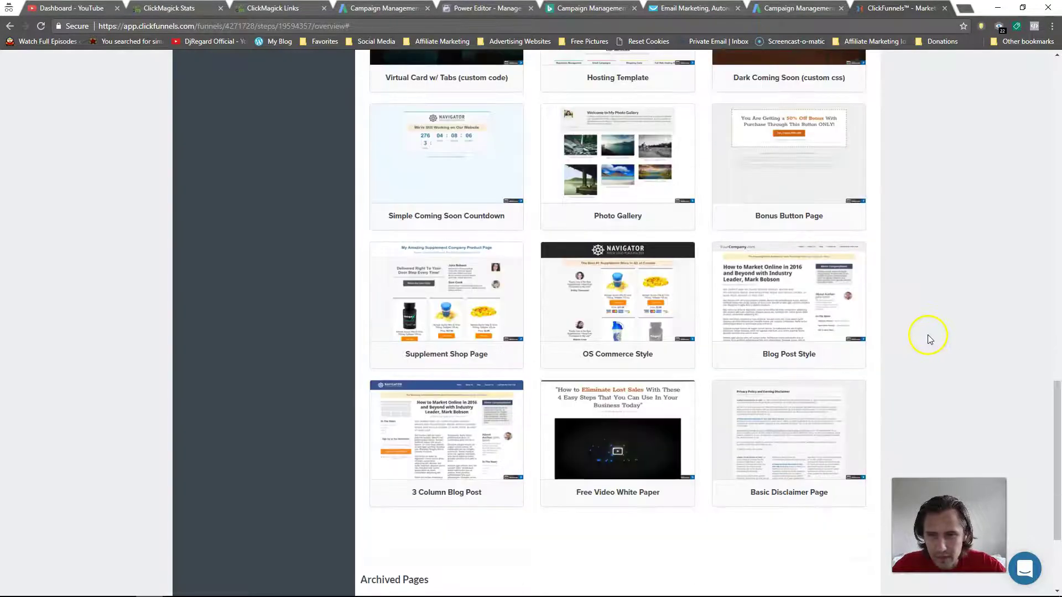
left_click(766, 287)
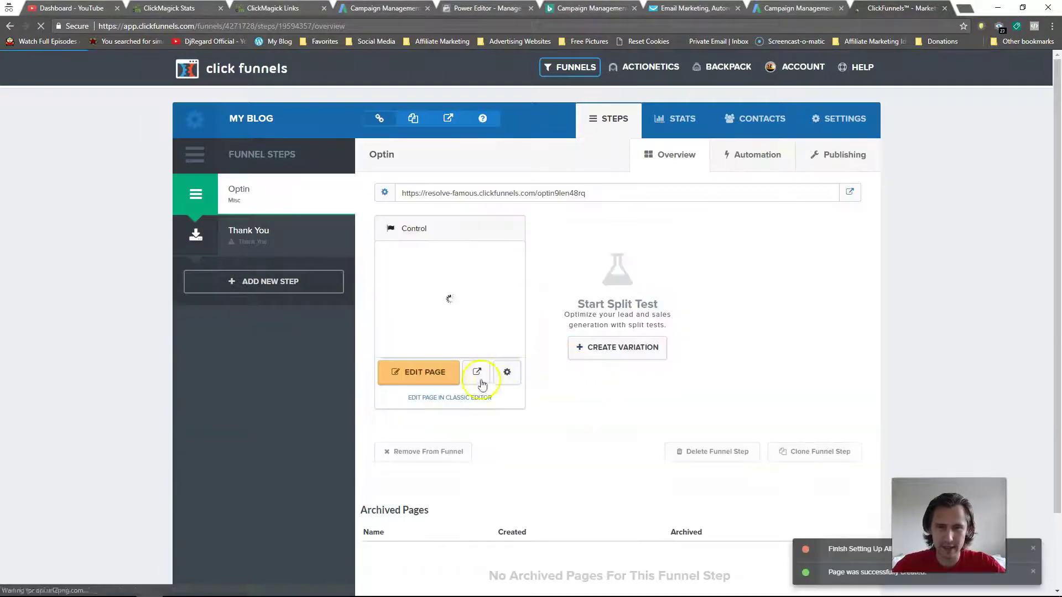
left_click(434, 382)
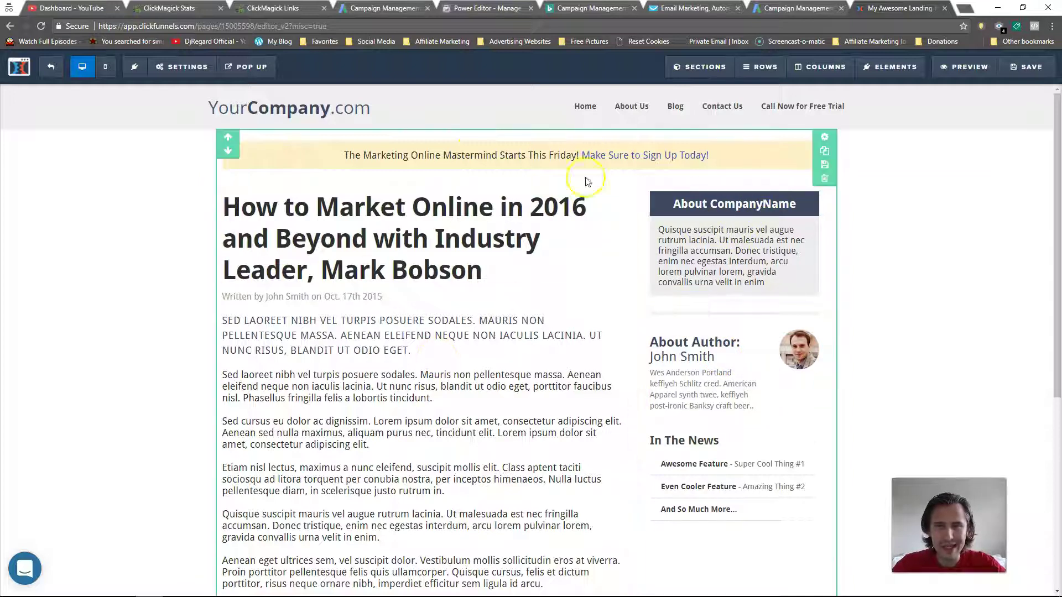
mouse_move(190, 59)
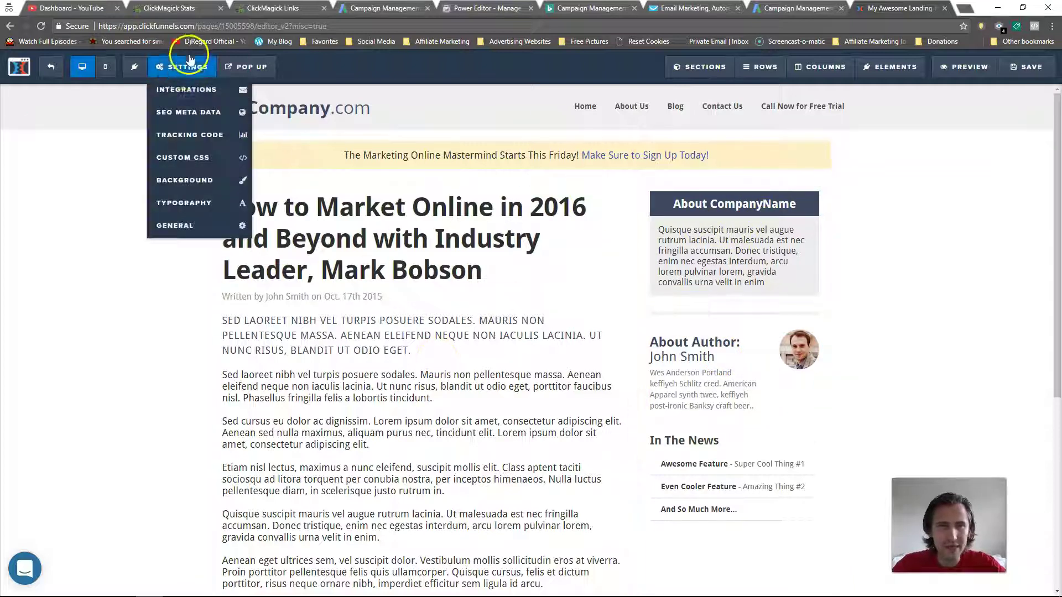
left_click(192, 162)
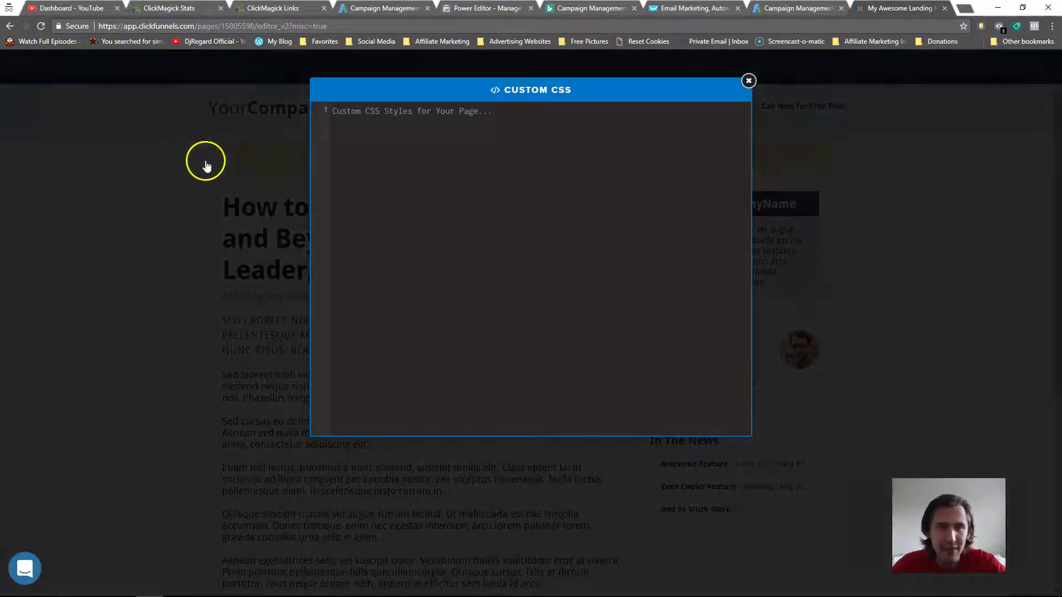
left_click(747, 81)
mouse_move(177, 64)
left_click(206, 136)
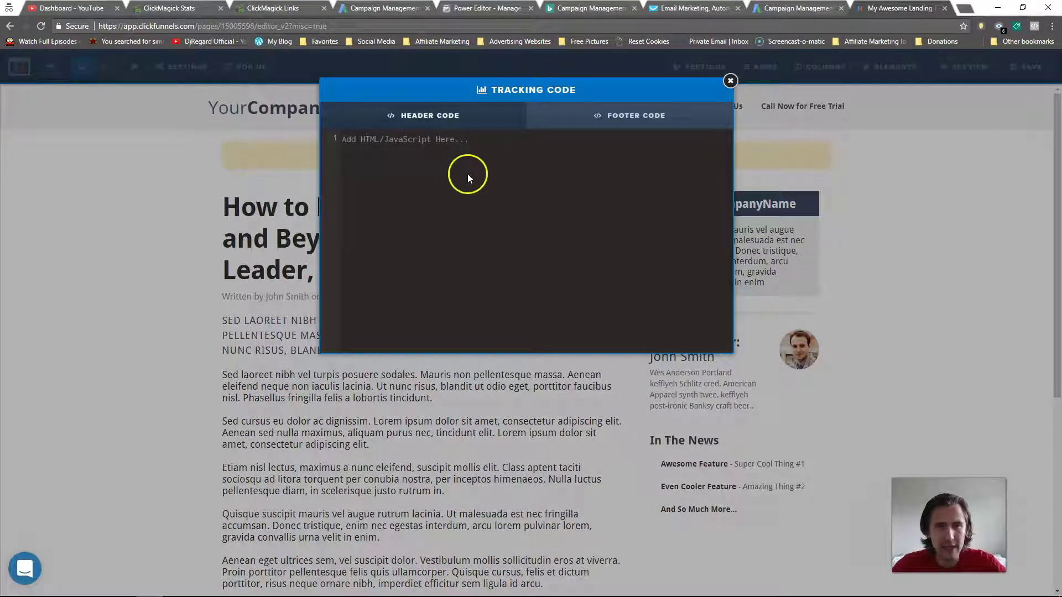
left_click(730, 80)
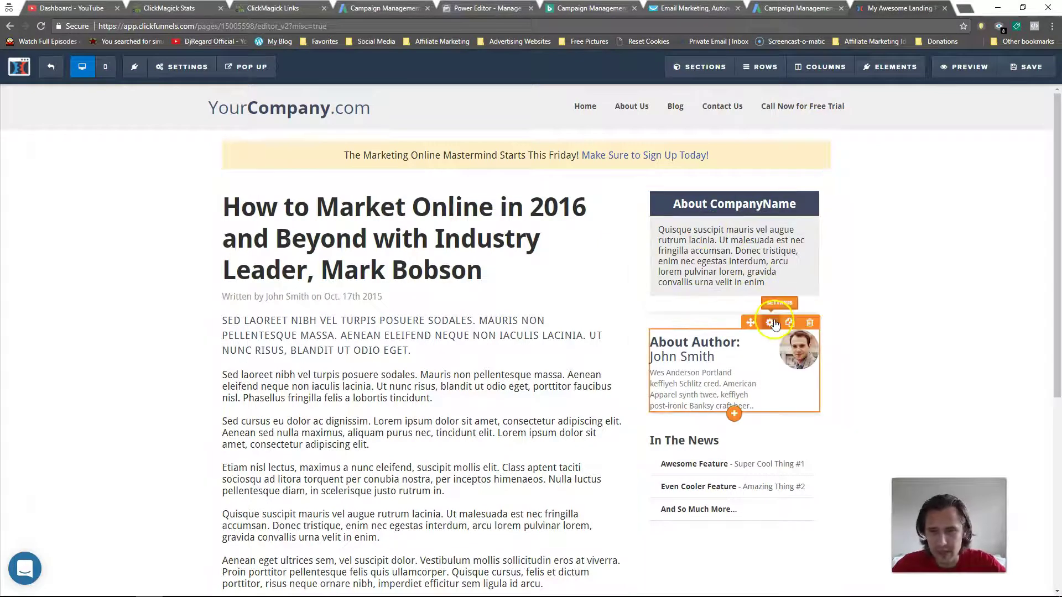
left_click(772, 324)
left_click(691, 341)
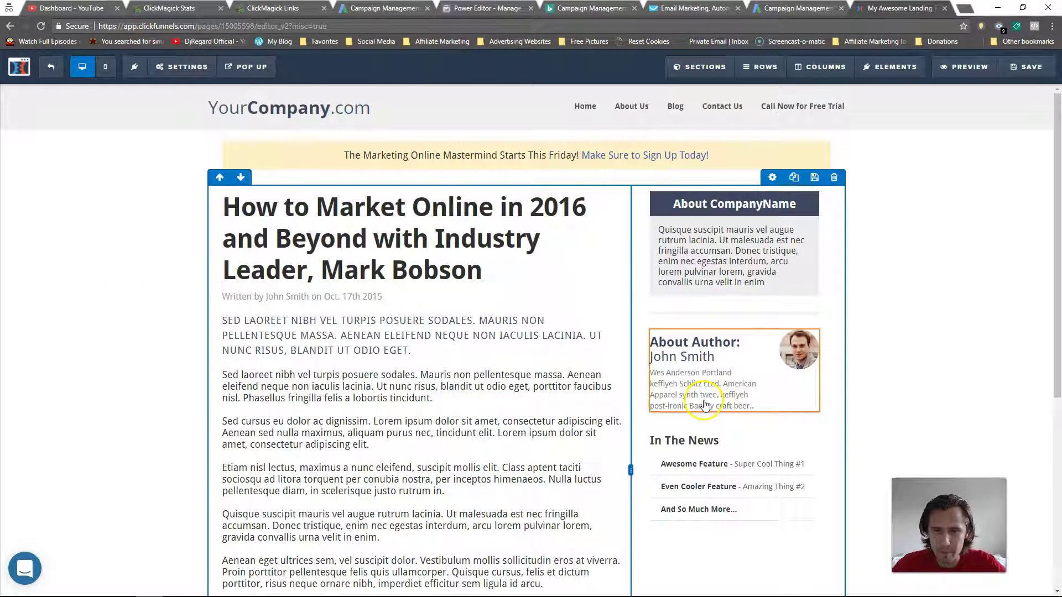
left_click(736, 411)
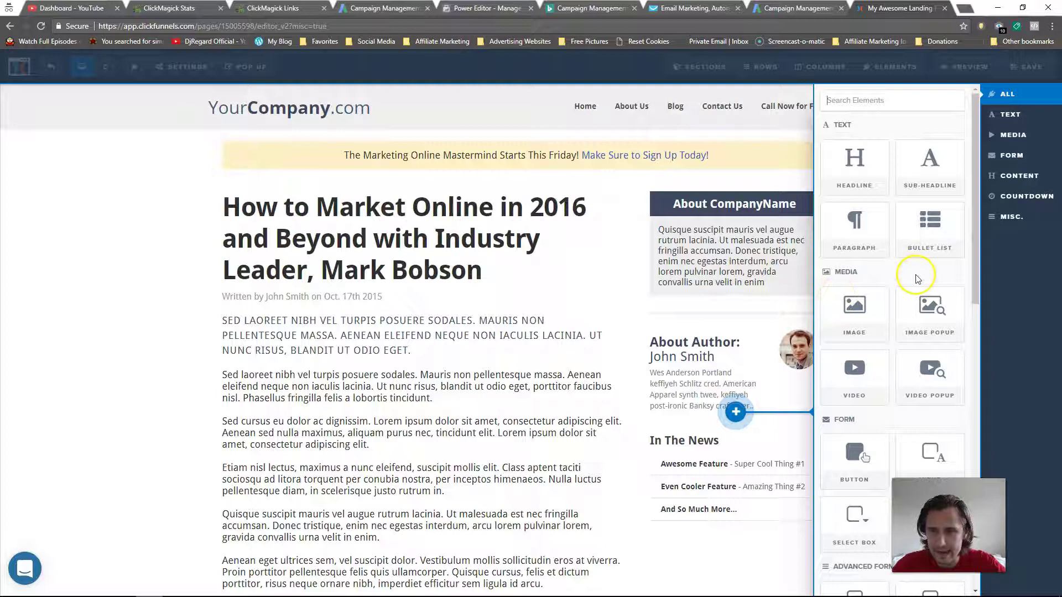
scroll(880, 354, "down", 3)
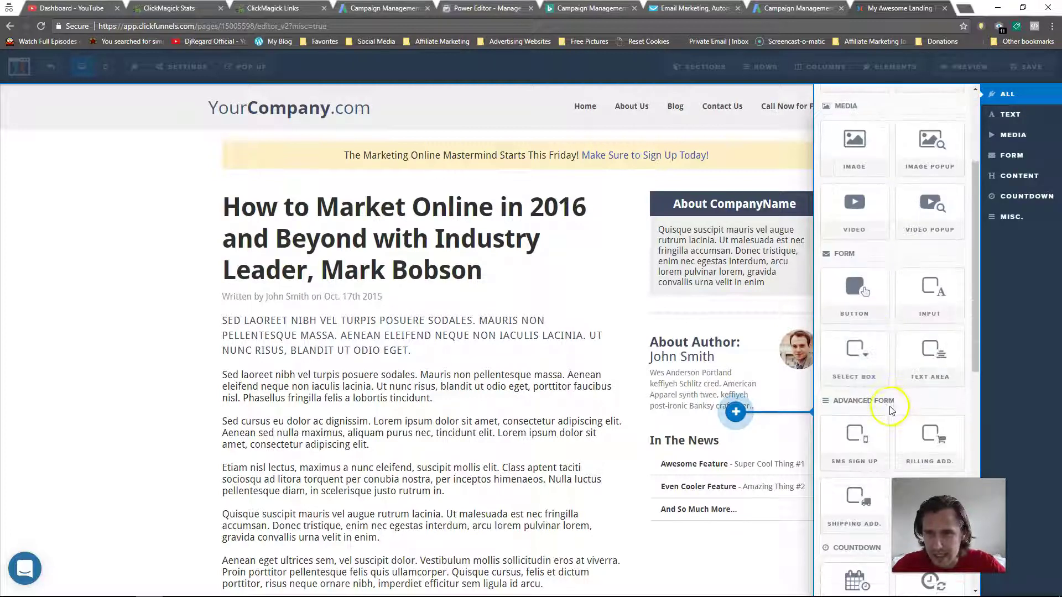
scroll(907, 332, "down", 6)
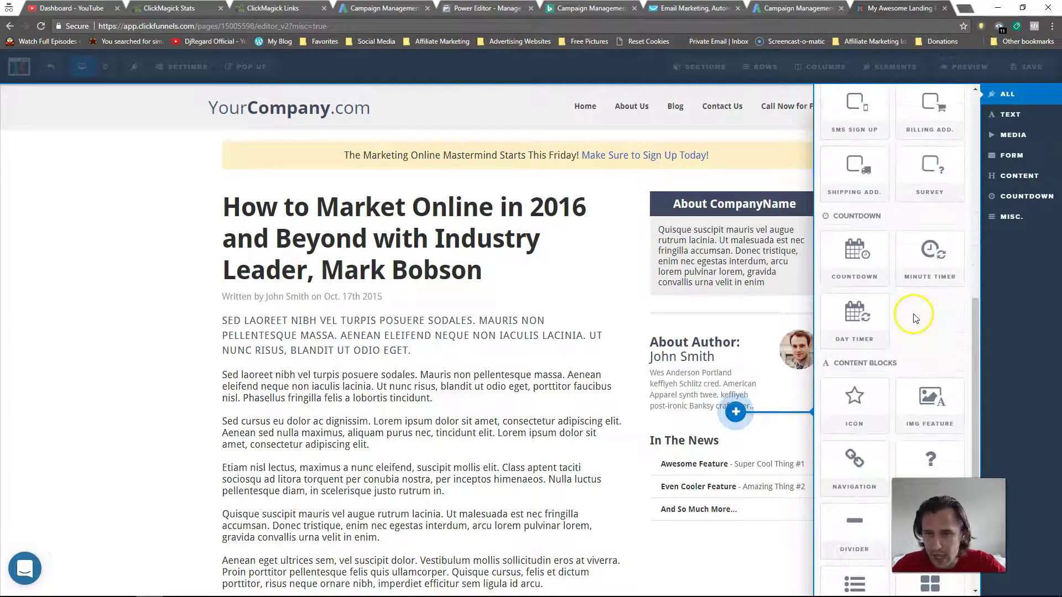
left_click(930, 404)
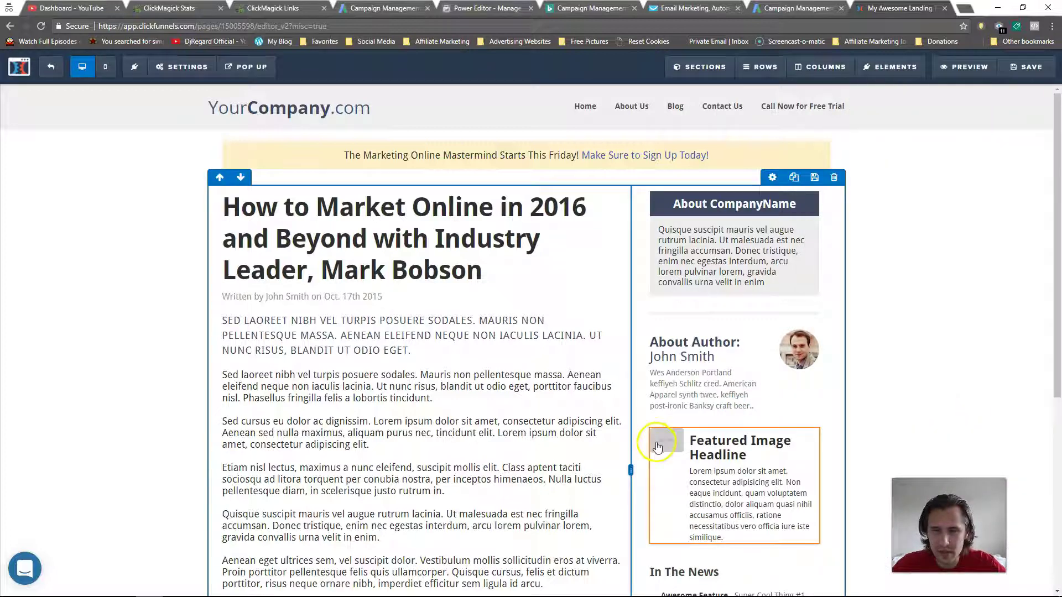
left_click(765, 451)
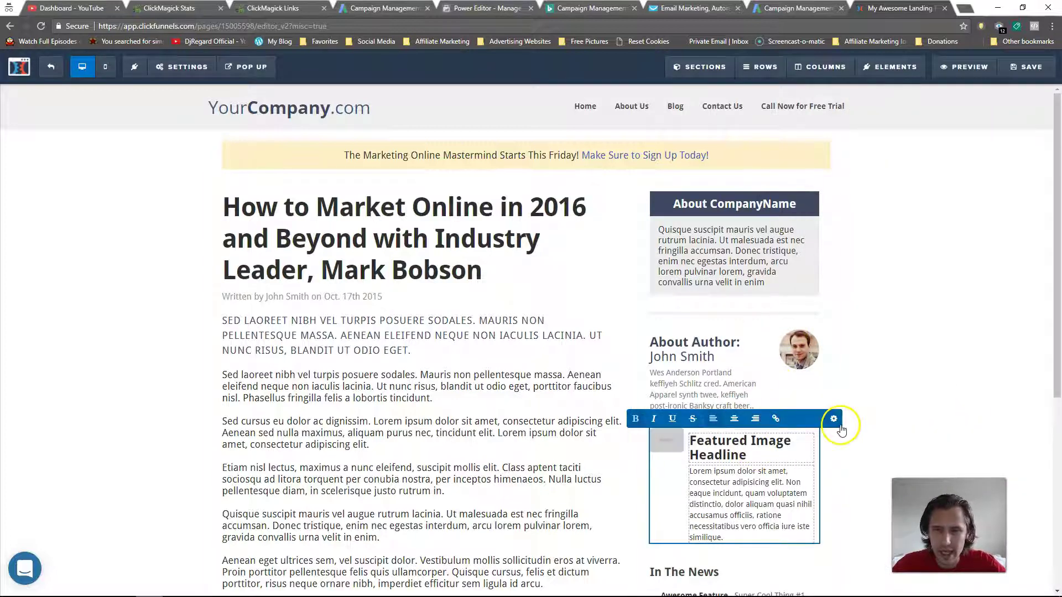
left_click(834, 419)
left_click(1024, 125)
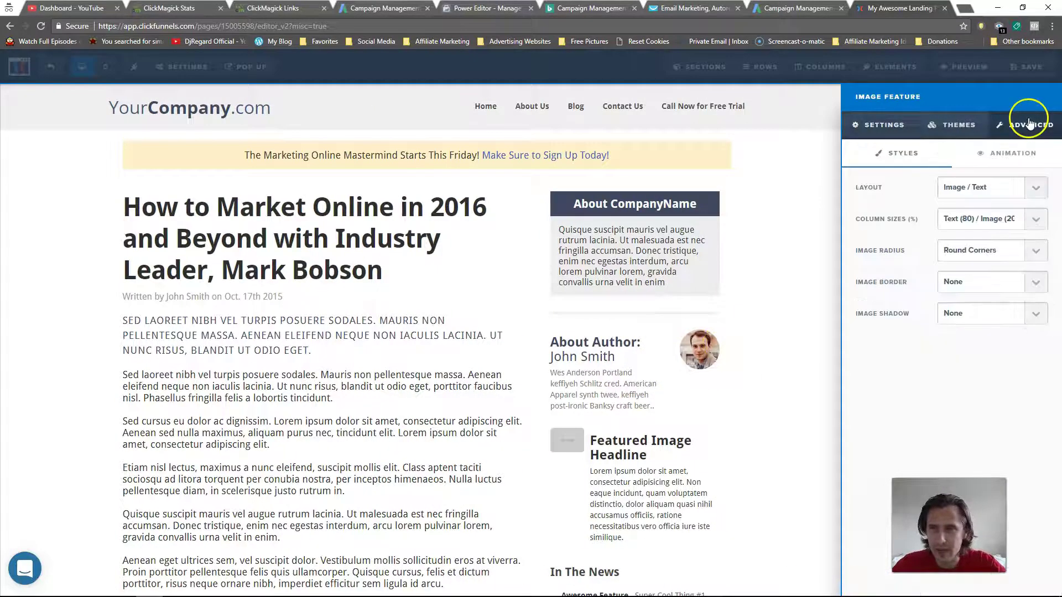
left_click(987, 187)
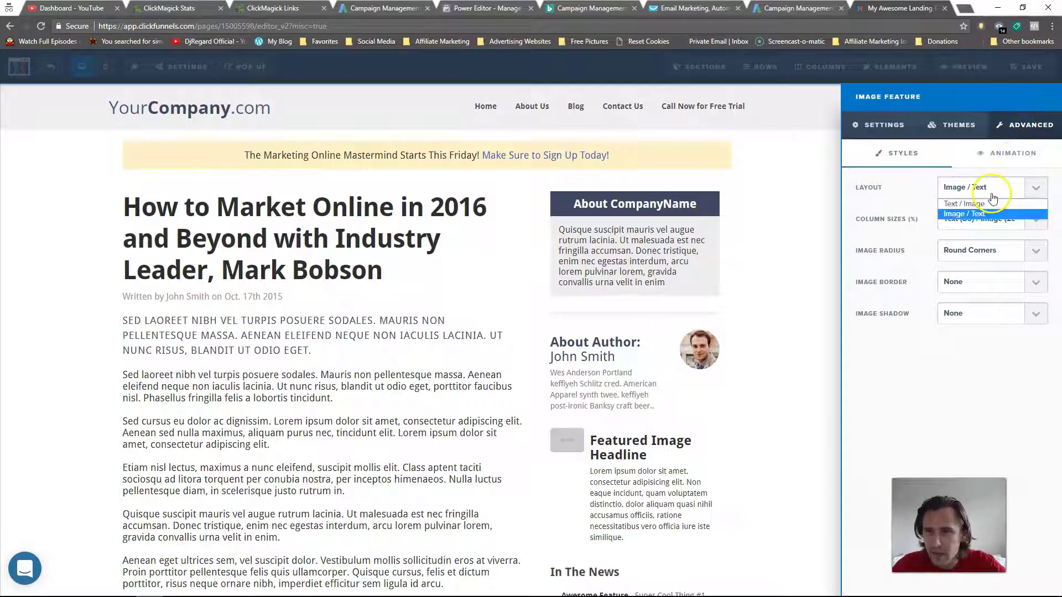
left_click(977, 204)
left_click(701, 371)
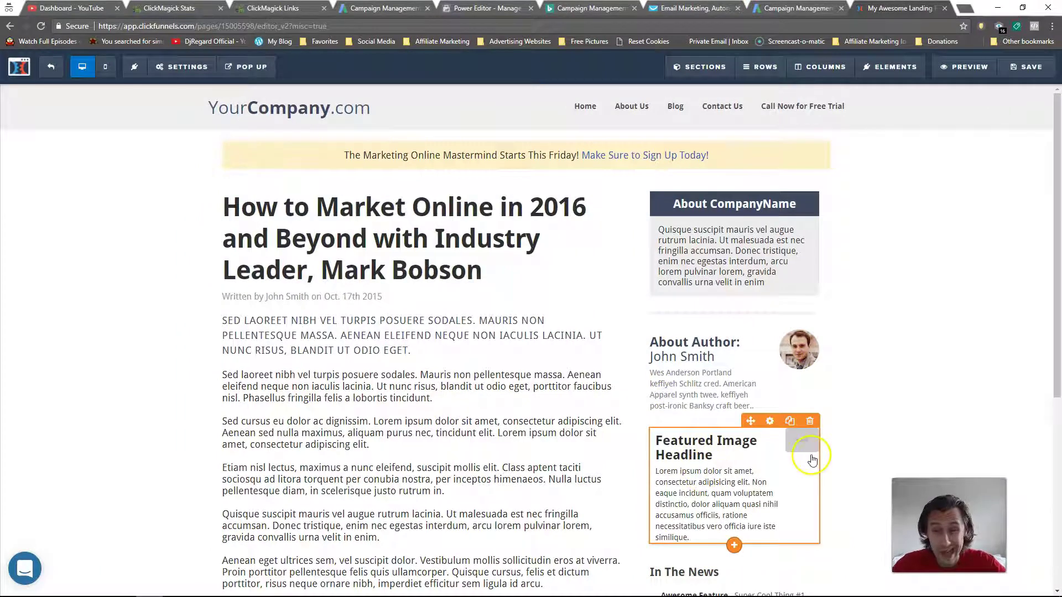
left_click(810, 421)
left_click(576, 90)
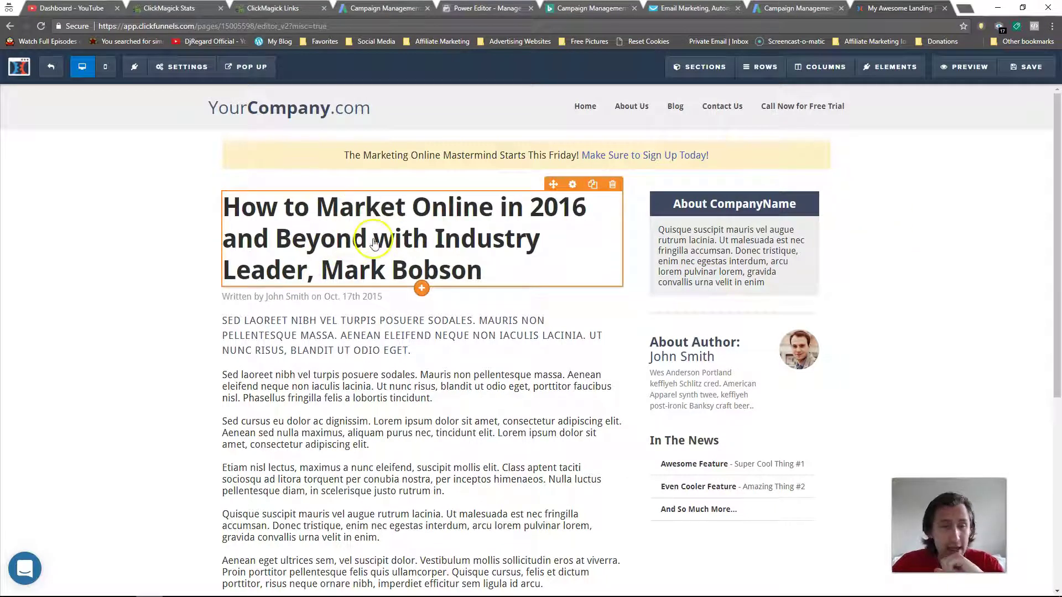
left_click(383, 301)
left_click(611, 286)
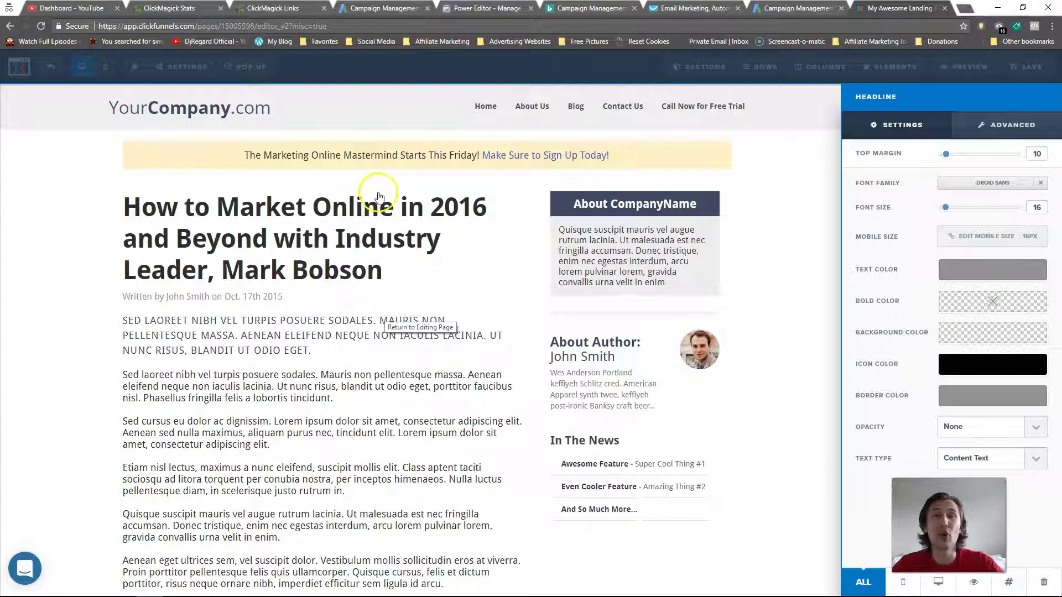
left_click(371, 235)
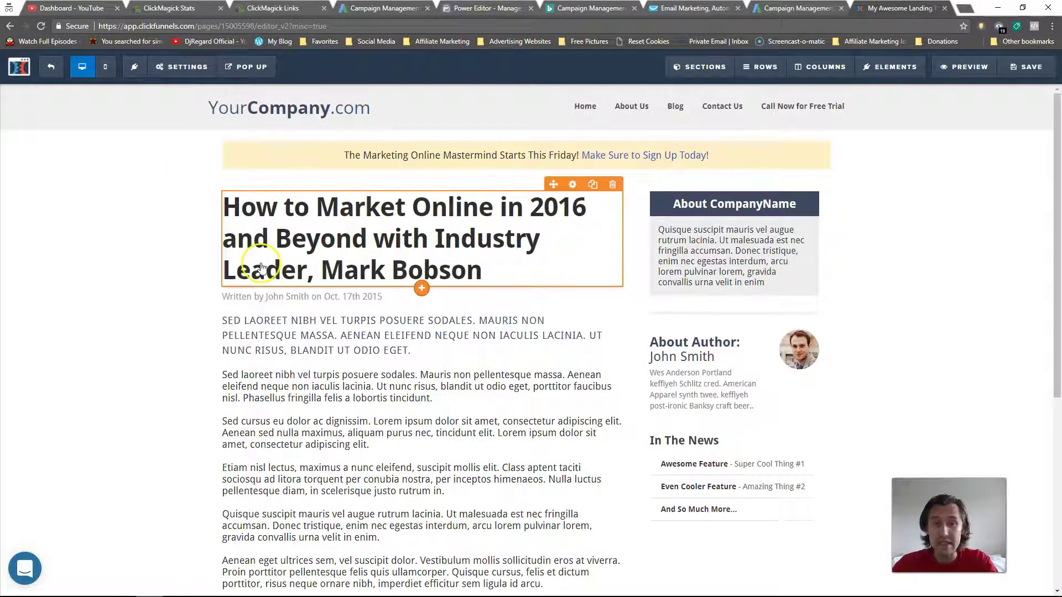
scroll(409, 289, "down", 6)
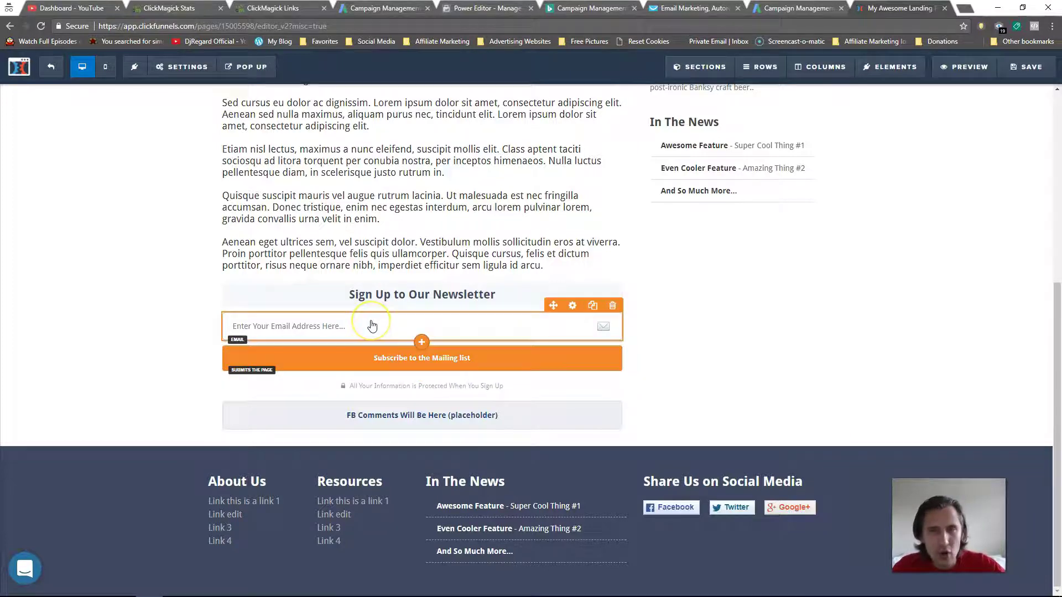
scroll(373, 330, "up", 6)
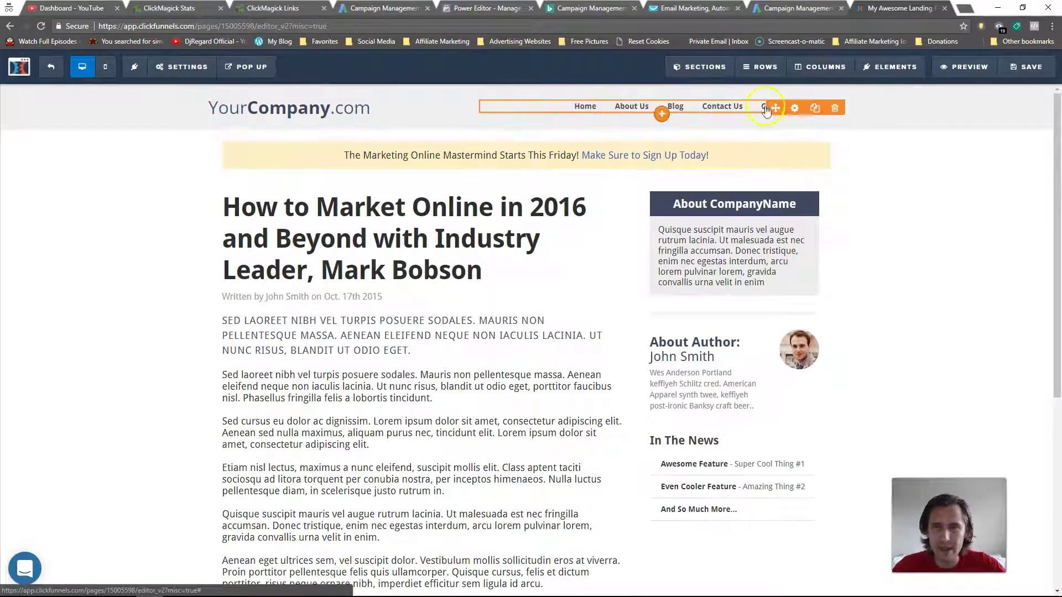
left_click(794, 108)
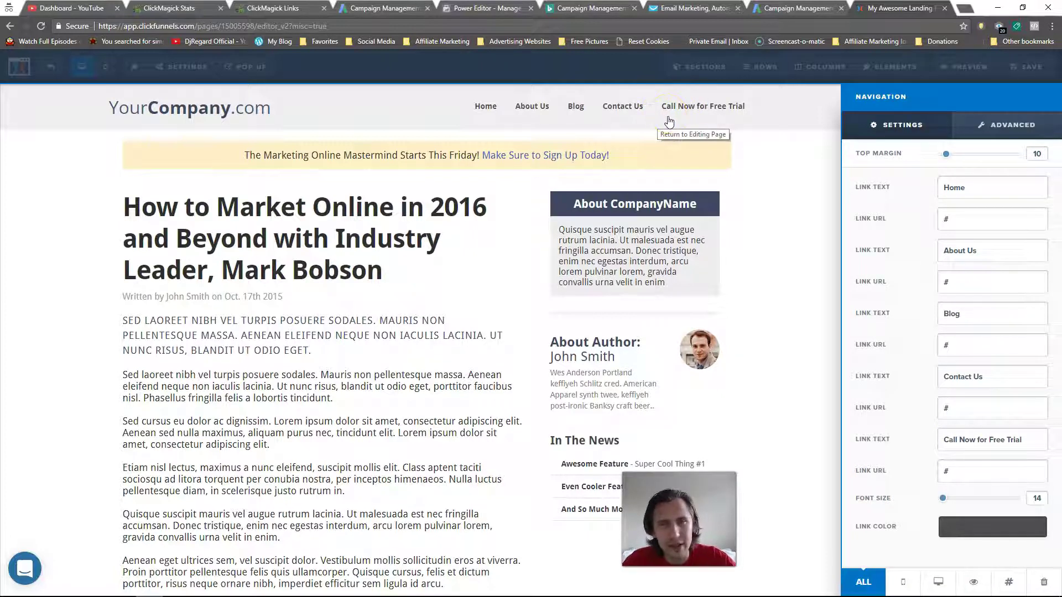
left_click(375, 122)
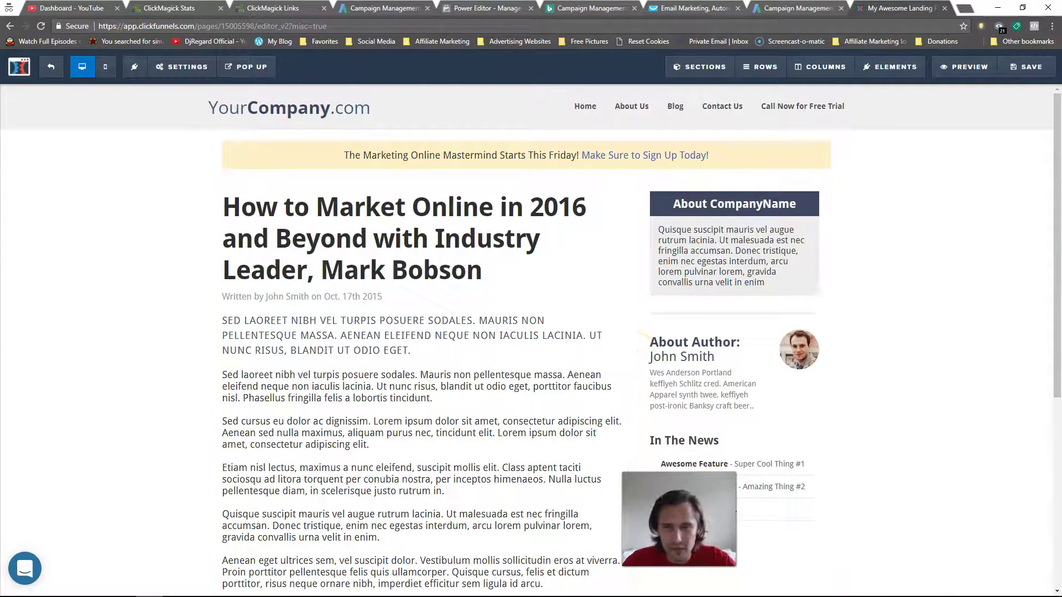
Step: Duplicate the row holding the blog post
left_click(351, 161)
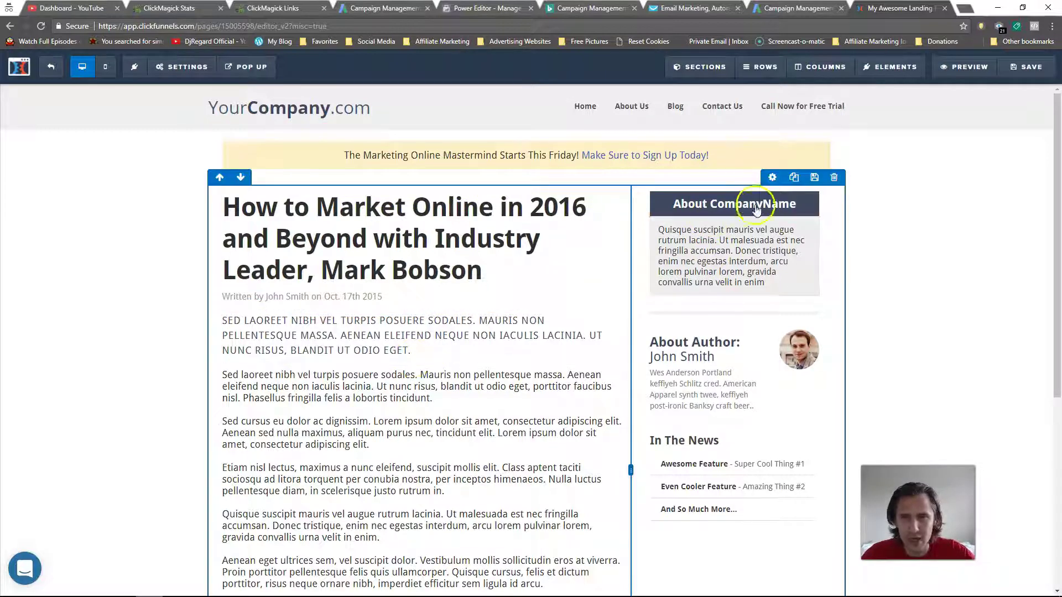
scroll(517, 355, "down", 6)
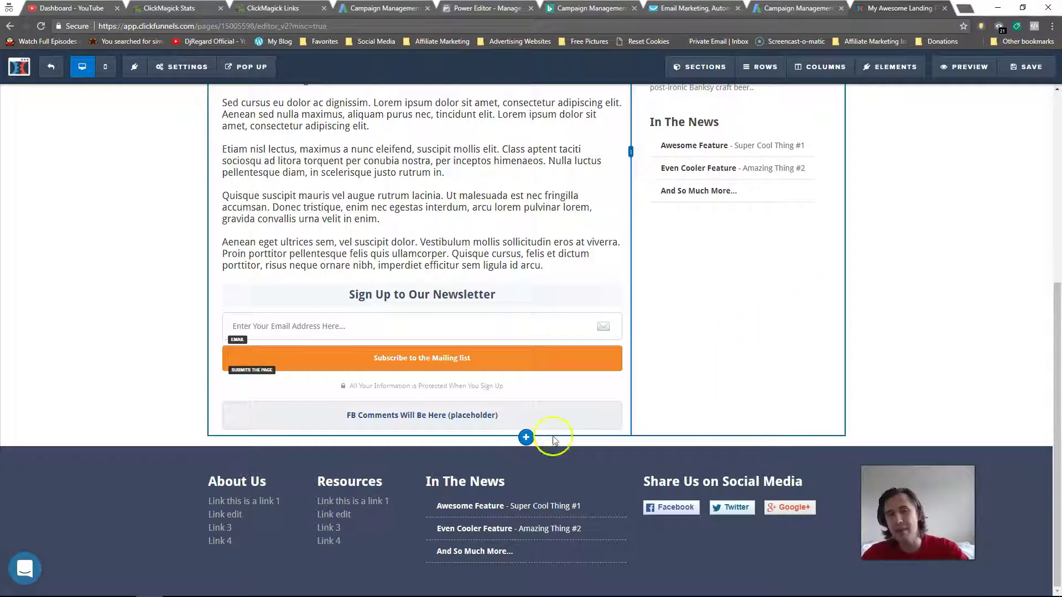
scroll(882, 289, "up", 6)
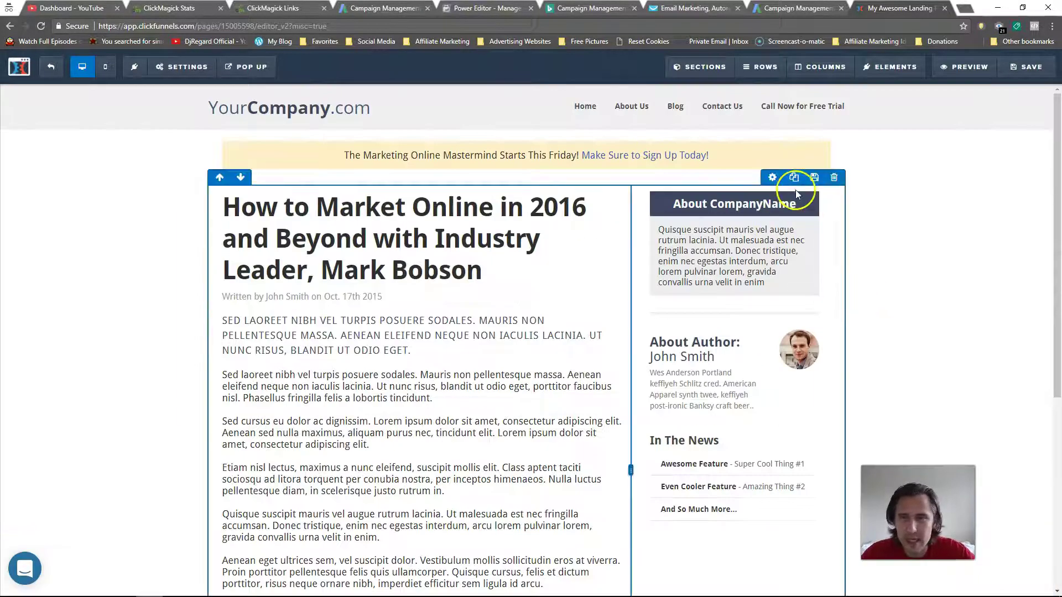
left_click(794, 178)
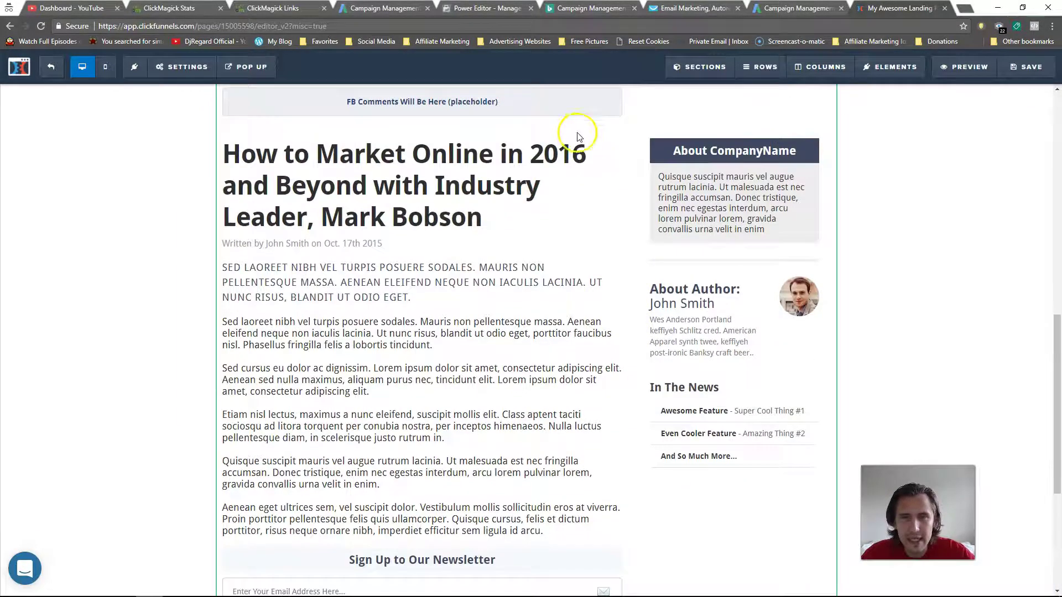
scroll(173, 379, "up", 11)
scroll(292, 381, "down", 2)
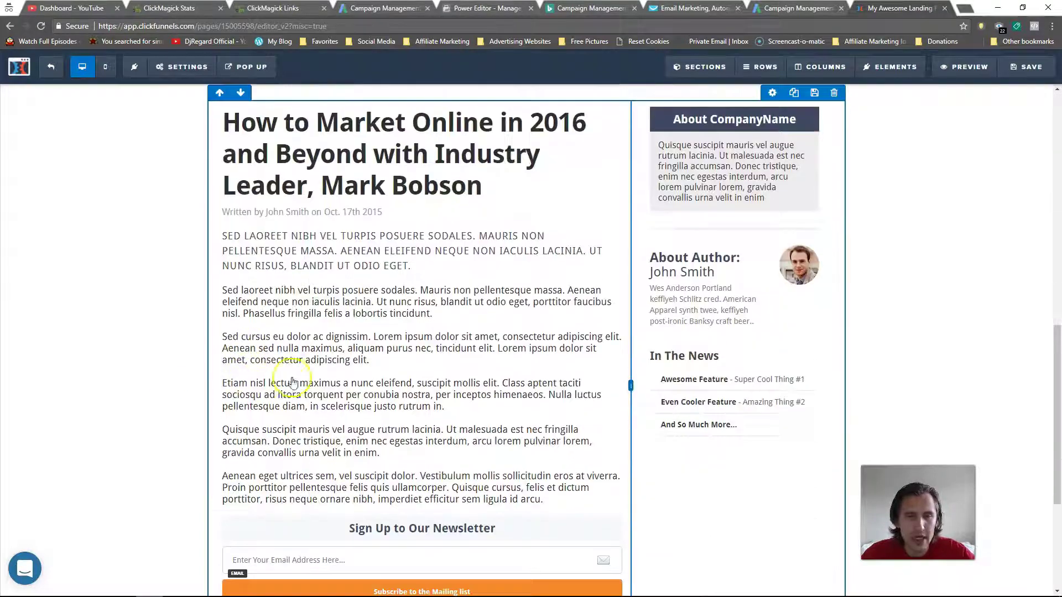
Step: In the copy, delete the About Author box, Subscribe button, email field and newsletter heading
left_click(809, 239)
left_click(576, 89)
scroll(598, 382, "down", 3)
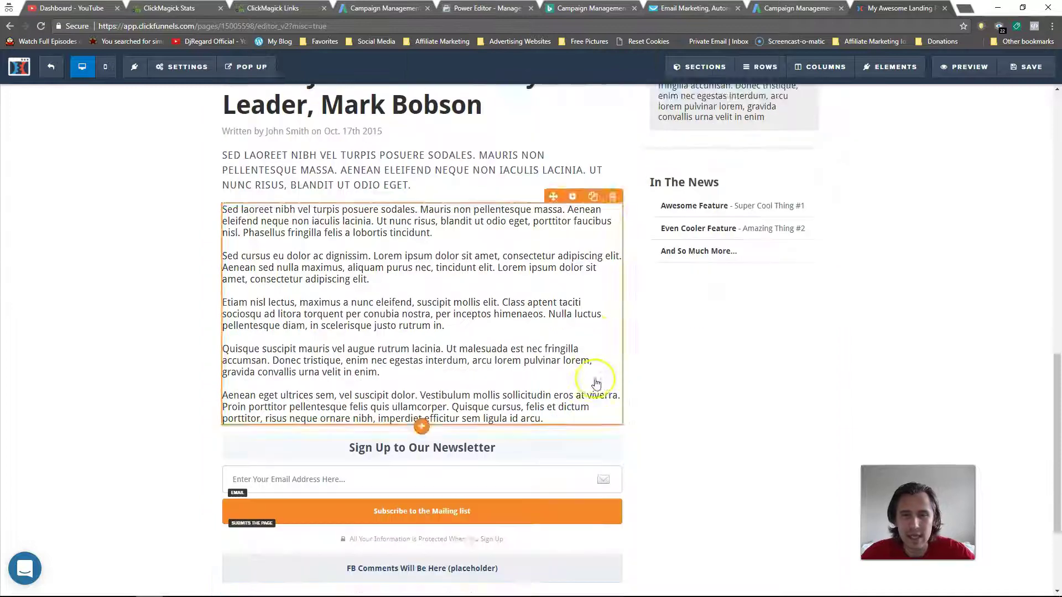
left_click(612, 408)
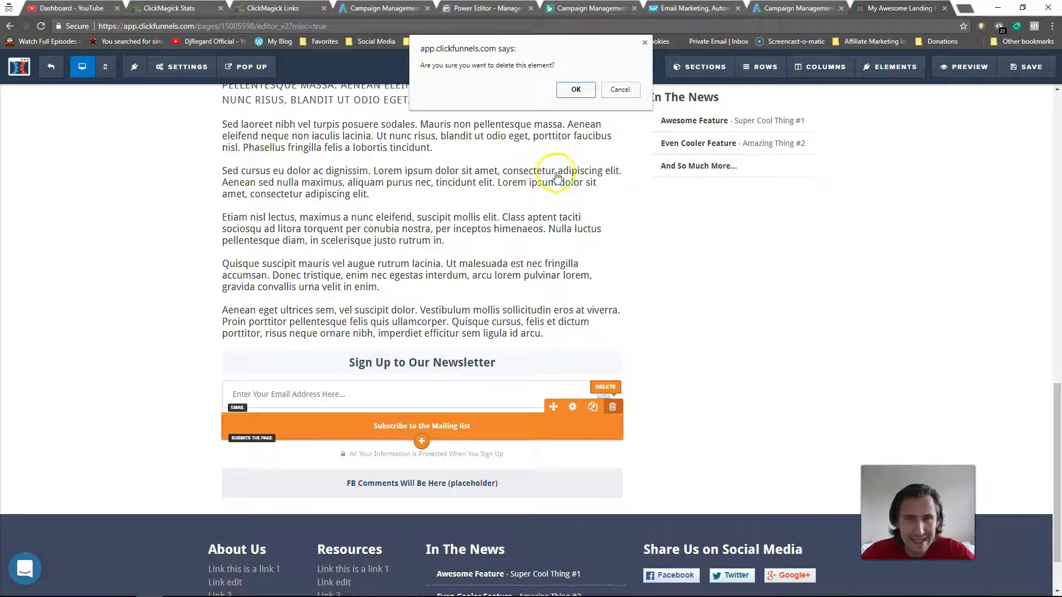
left_click(586, 86)
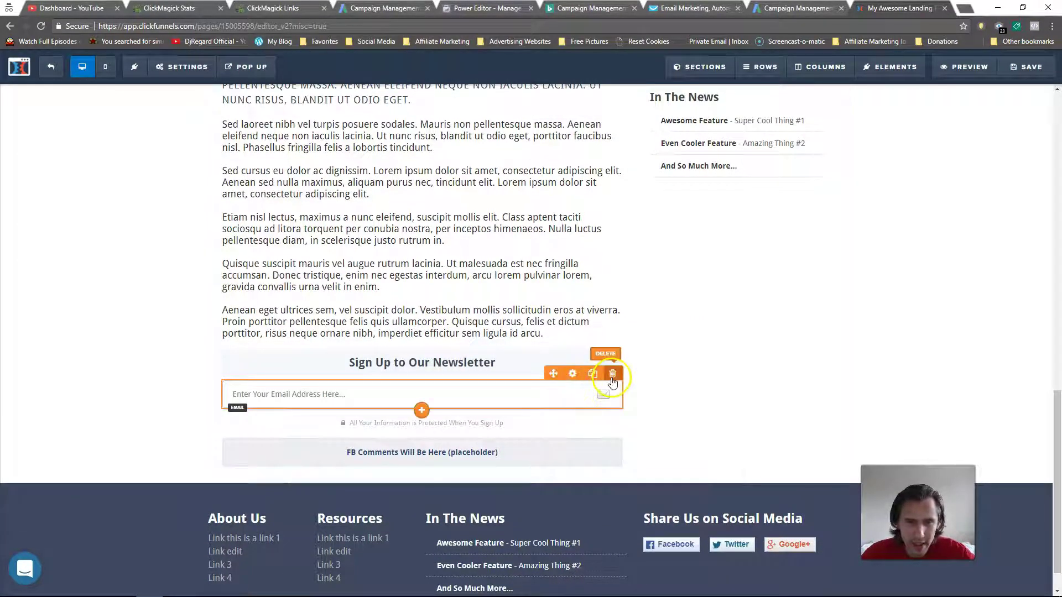
left_click(612, 374)
left_click(576, 89)
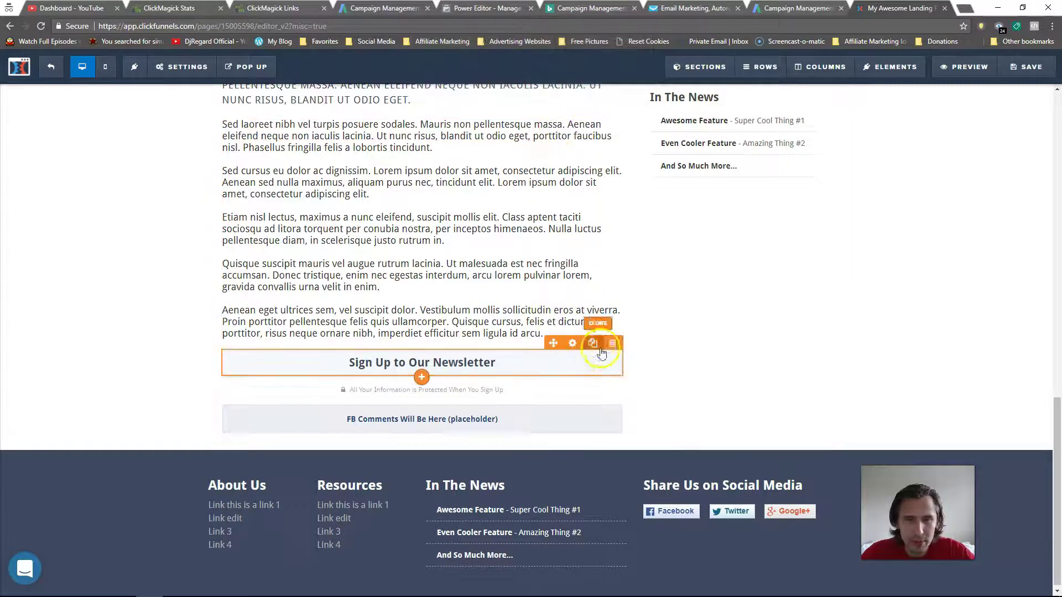
left_click(613, 343)
left_click(576, 89)
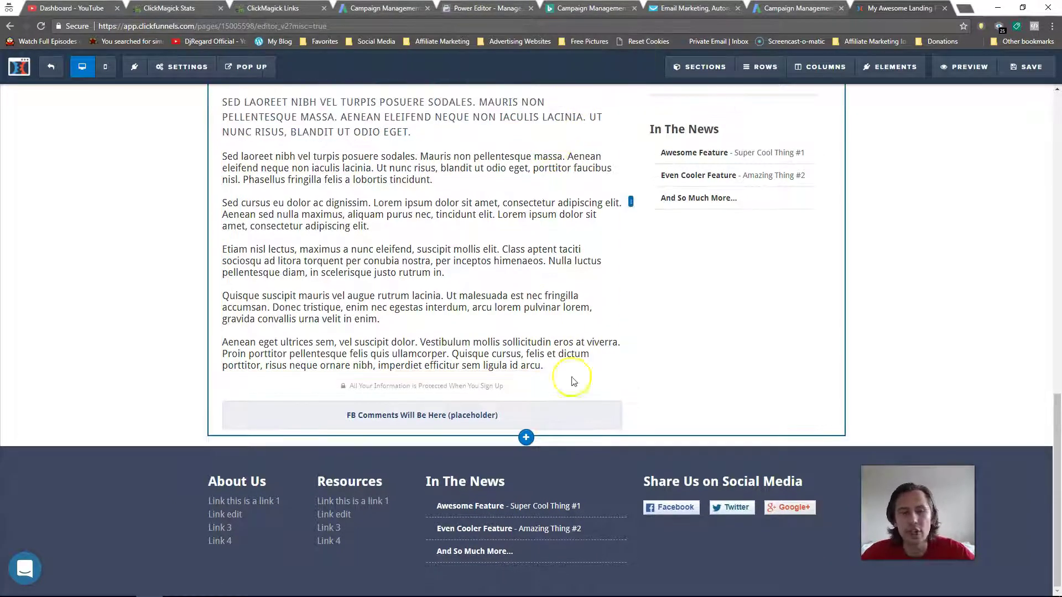
scroll(611, 359, "up", 20)
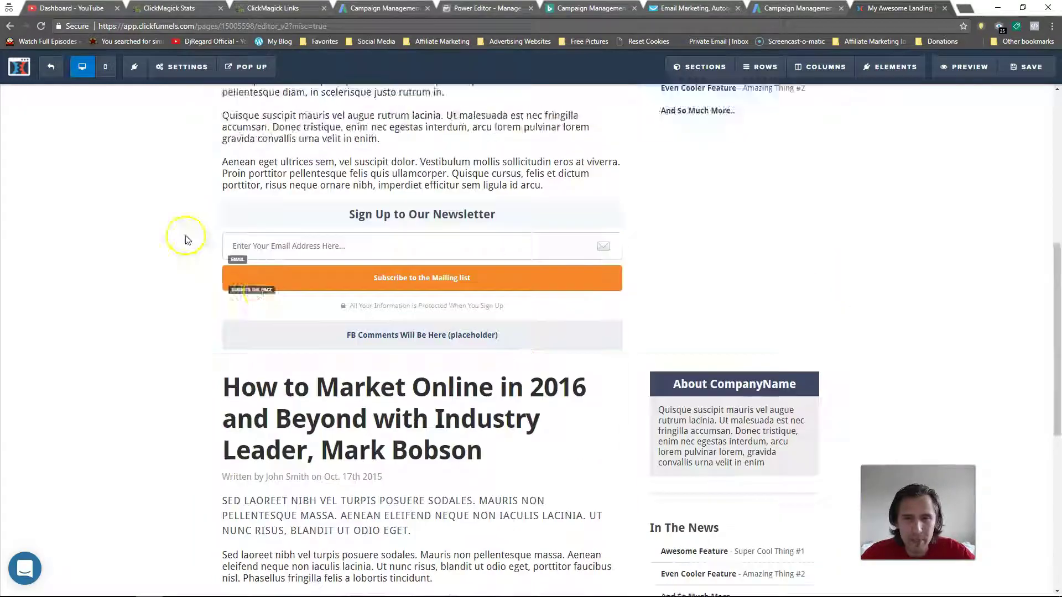
scroll(367, 237, "down", 3)
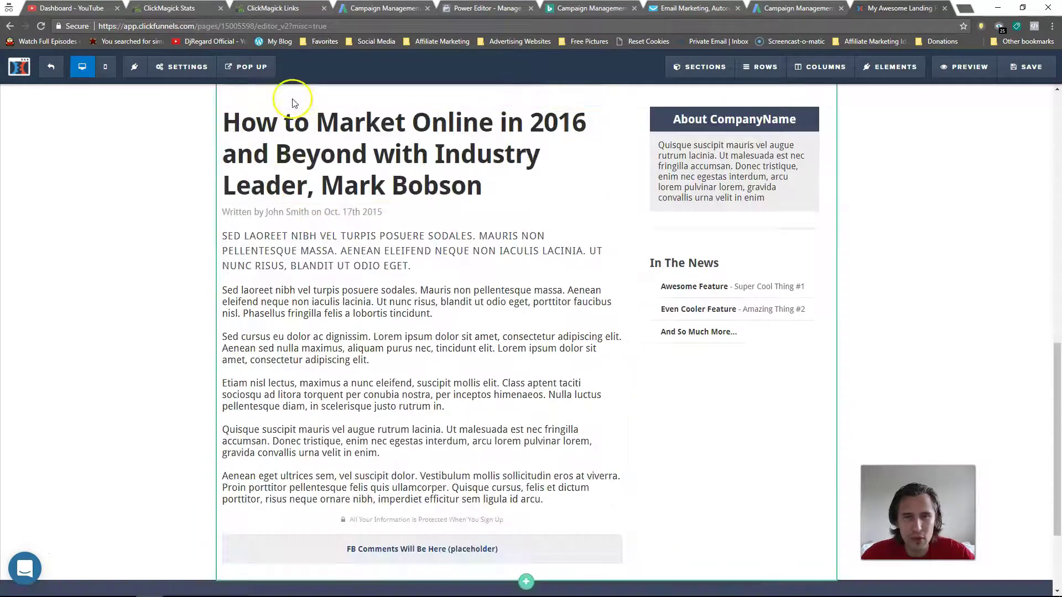
scroll(479, 358, "down", 3)
scroll(730, 211, "up", 4)
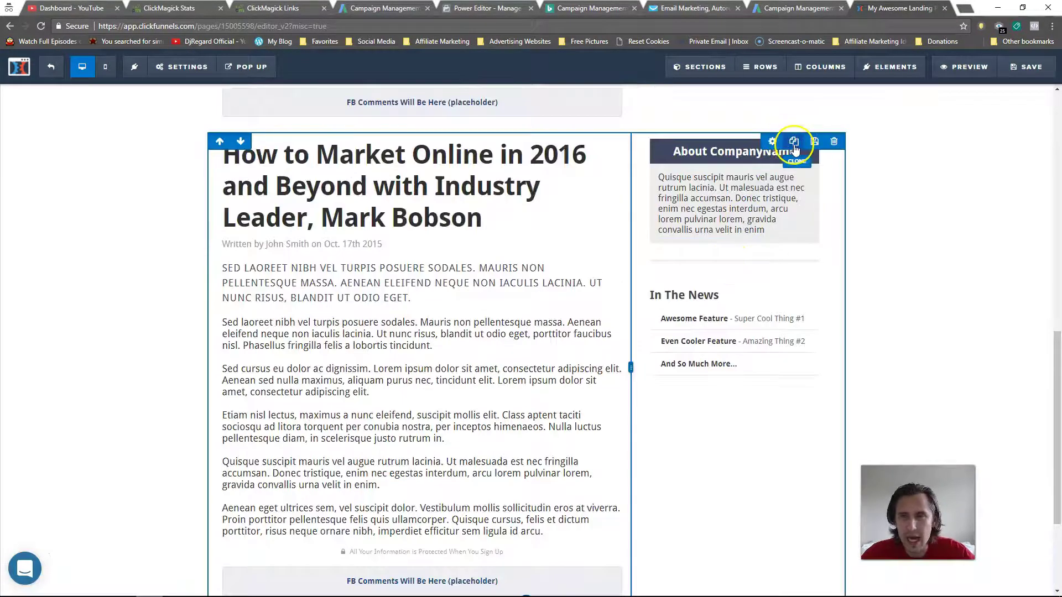
scroll(753, 201, "up", 4)
scroll(691, 205, "down", 5)
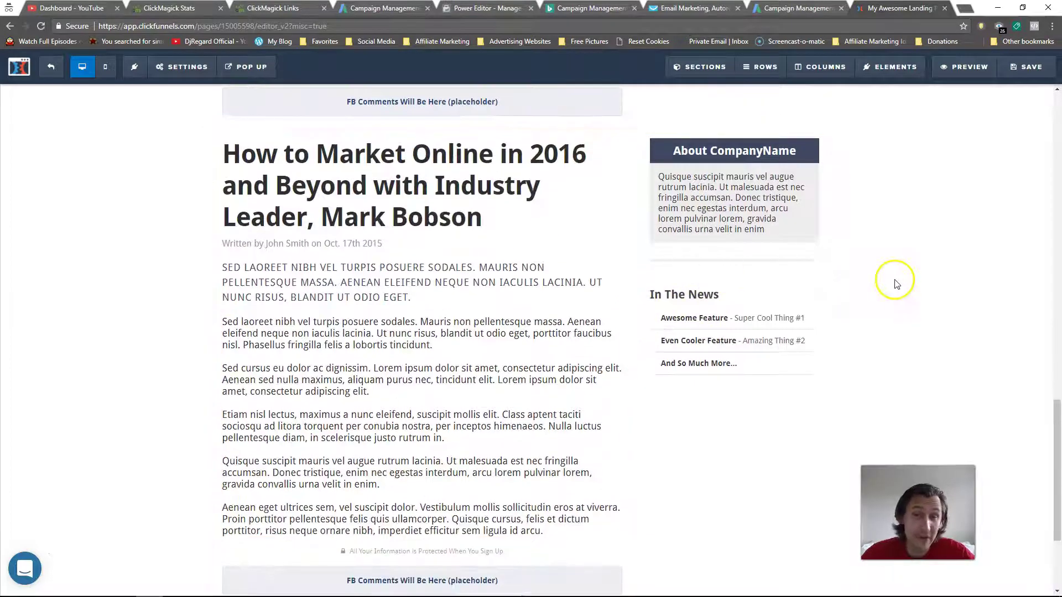
scroll(897, 282, "up", 1)
scroll(636, 363, "up", 7)
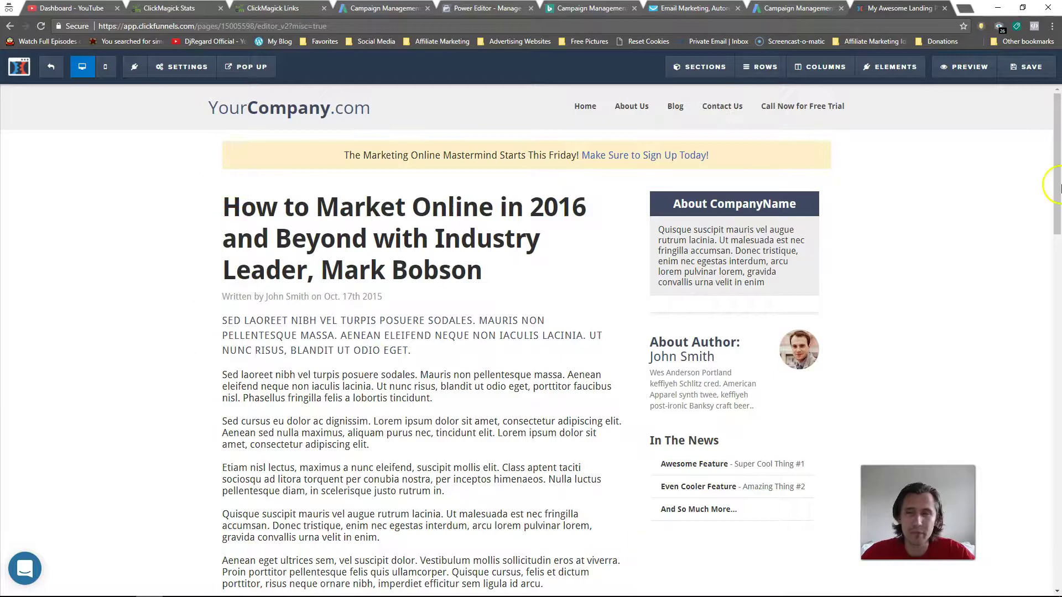
Step: Point the footer's 'Link edit' link to #scroll-section1 instead of #
left_click_drag(1058, 140, 1054, 515)
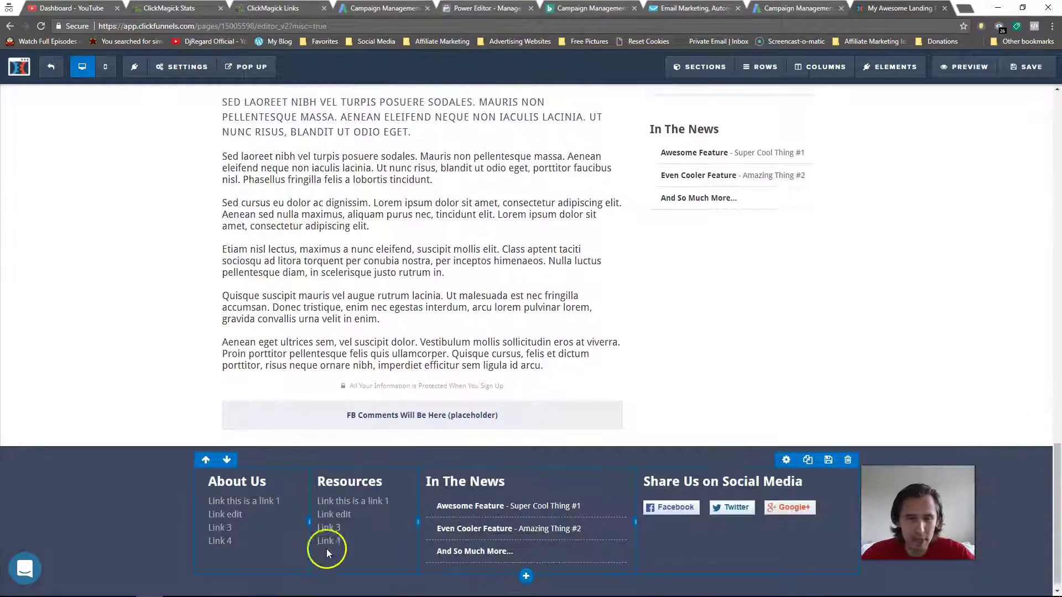
left_click(341, 517)
left_click(326, 518)
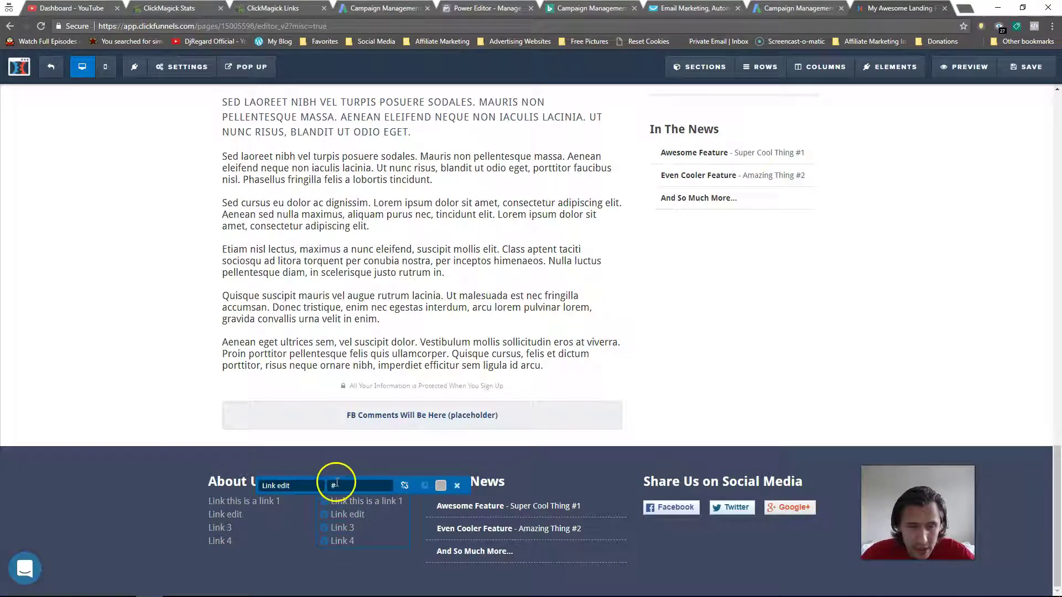
type("scroll-section1")
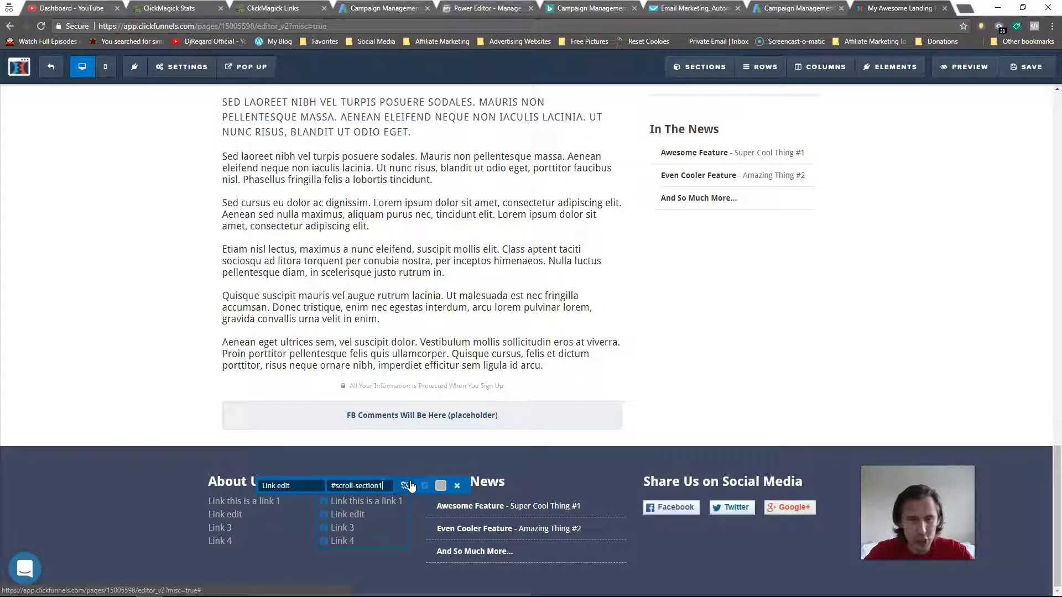
left_click(349, 518)
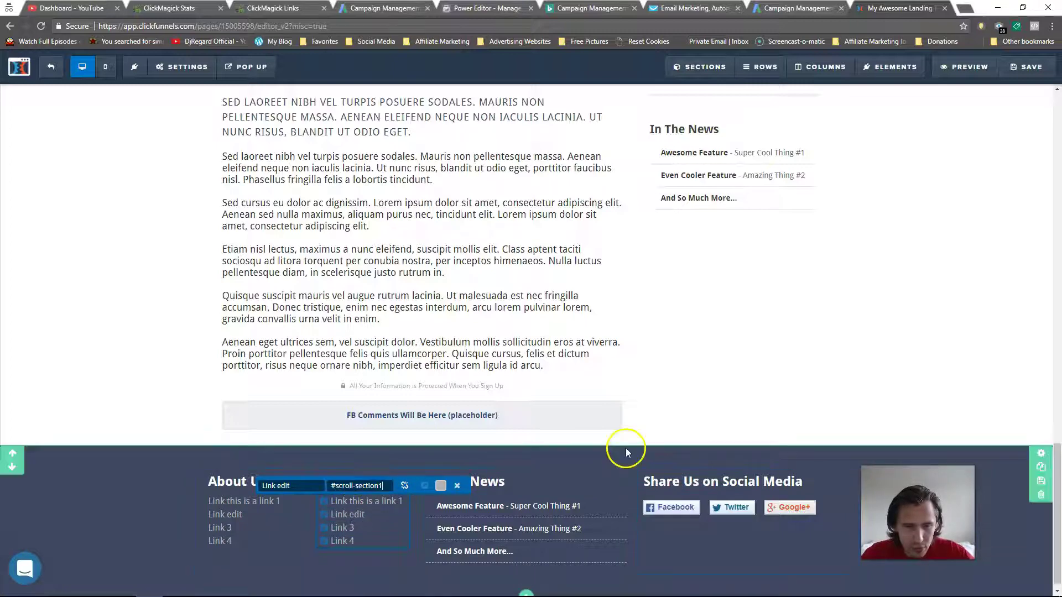
left_click(822, 338)
scroll(1034, 293, "up", 10)
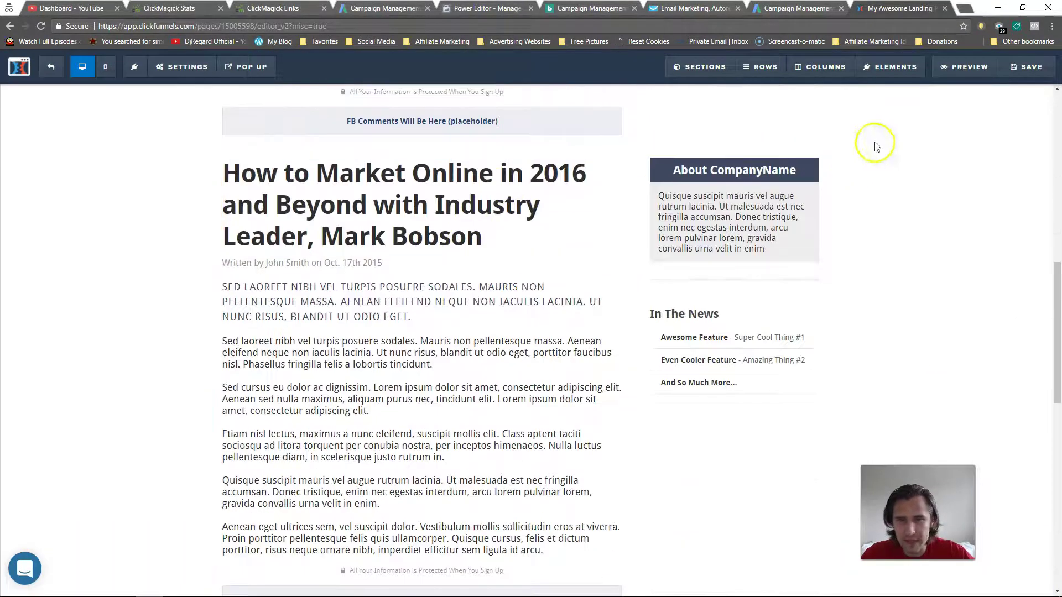
scroll(944, 151, "down", 3)
scroll(907, 155, "up", 1)
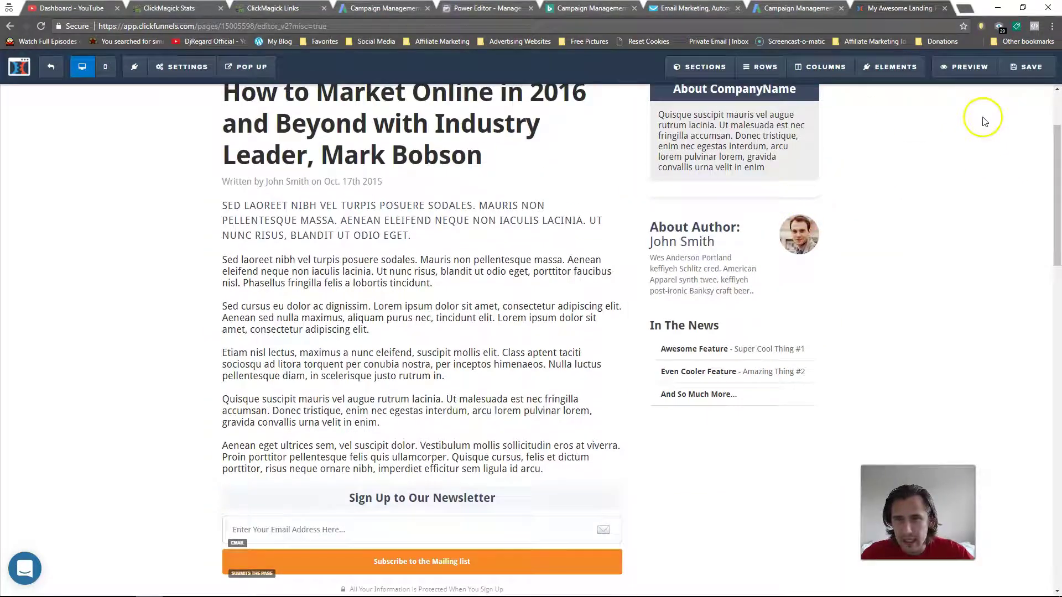
scroll(885, 166, "up", 3)
Step: Give the announcement-bar section the CSS title section1
mouse_move(825, 145)
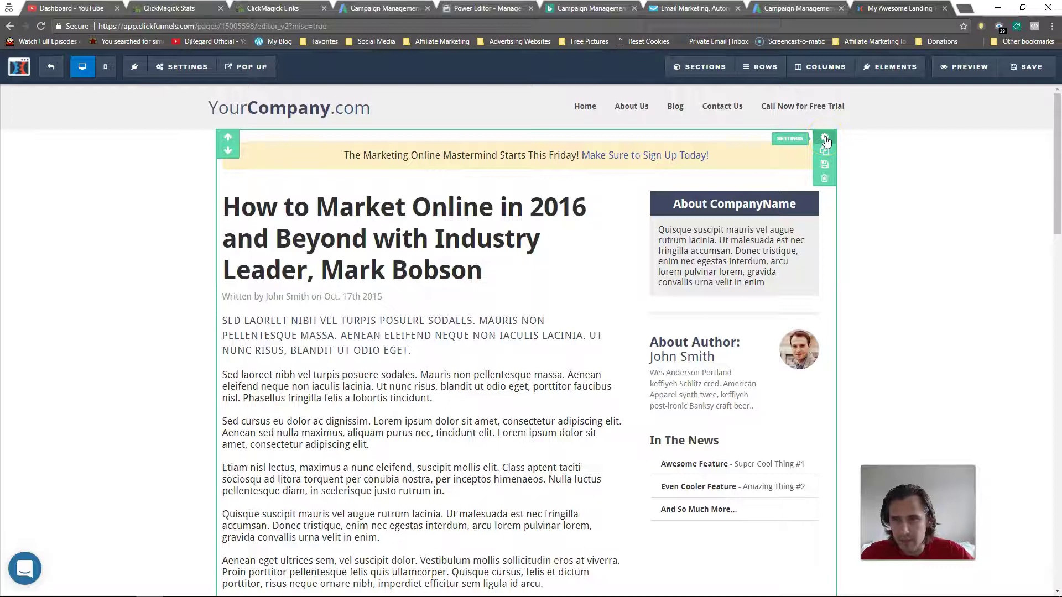
left_click(825, 138)
left_click(1010, 585)
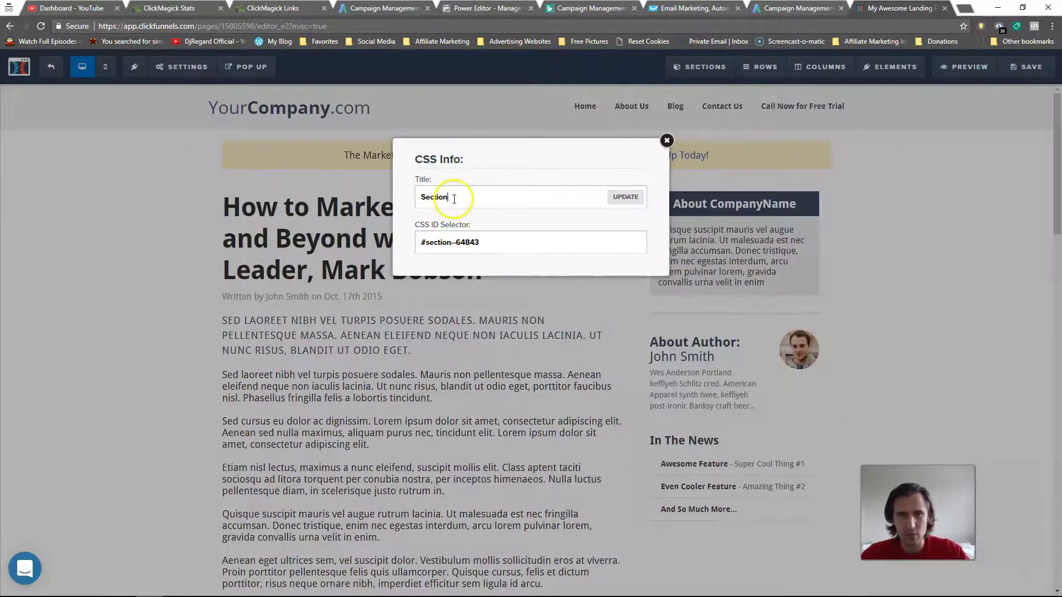
type("section1")
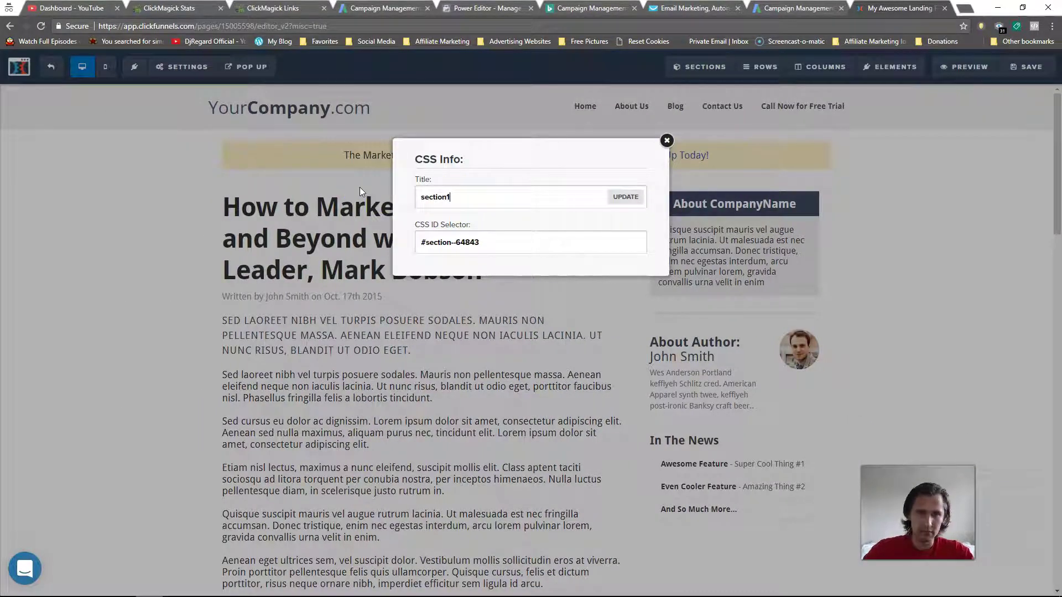
left_click(632, 208)
Step: Reopen the section's CSS info to confirm the section1 title
right_click(619, 200)
left_click(848, 159)
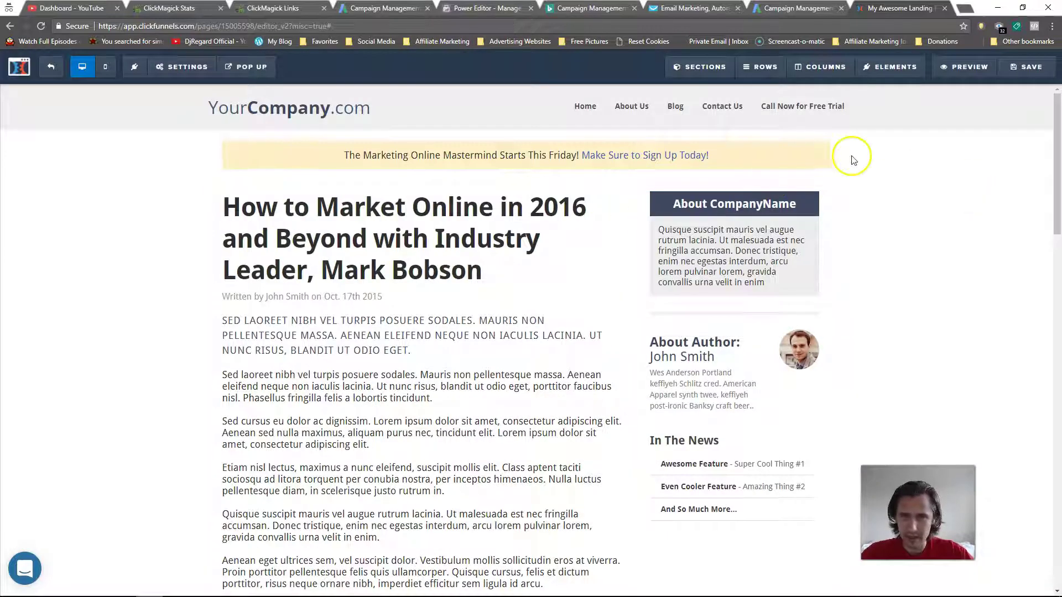
left_click(827, 138)
left_click(1010, 585)
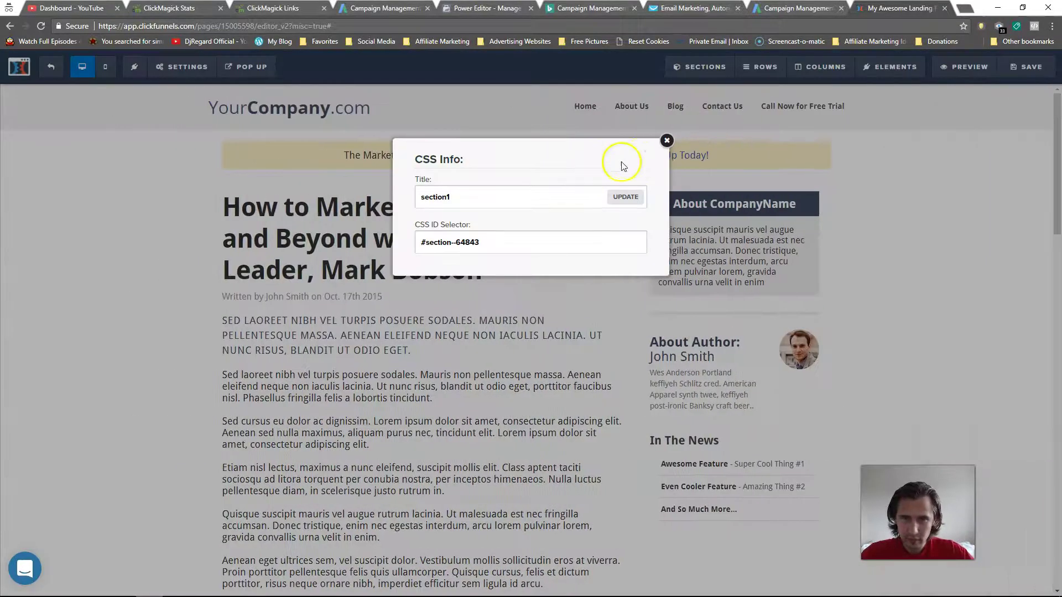
left_click(666, 139)
scroll(550, 422, "down", 6)
Step: Preview the blog page, scroll down to its footer links, then close the preview
left_click(965, 66)
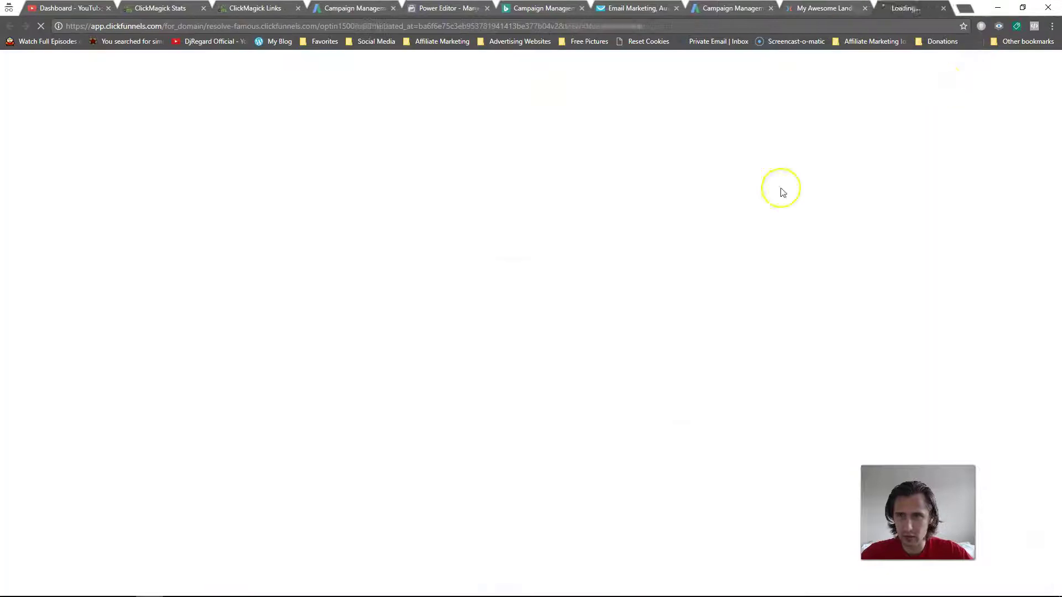
scroll(550, 331, "down", 5)
scroll(438, 426, "down", 10)
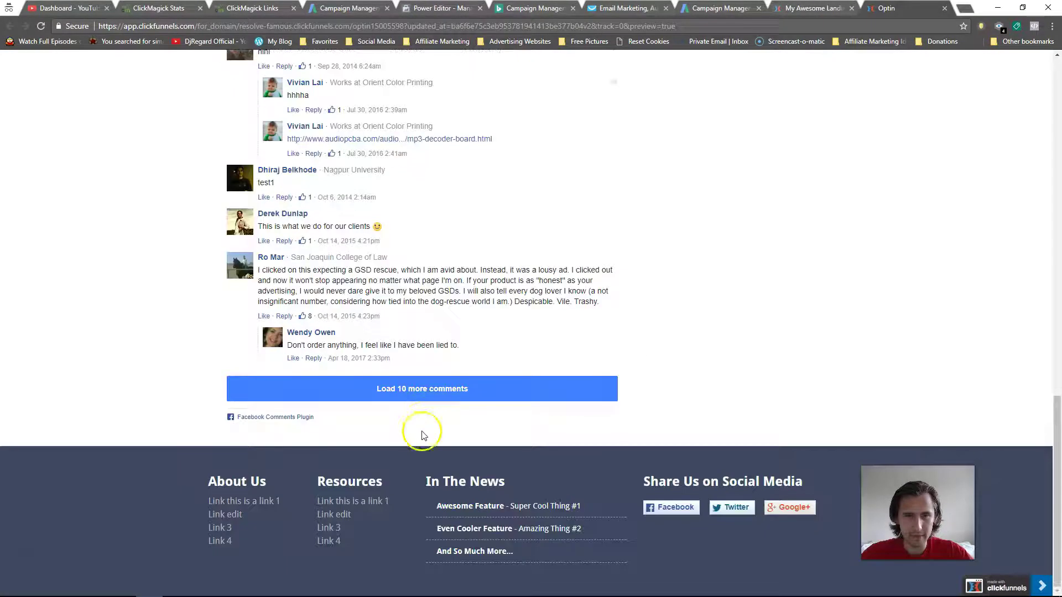
scroll(431, 277, "up", 20)
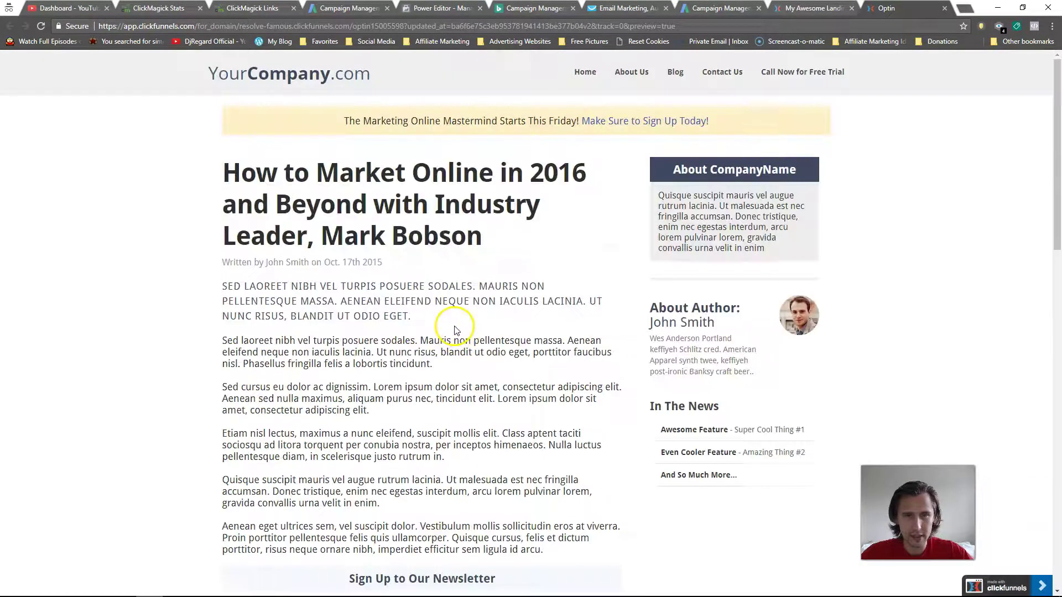
scroll(451, 327, "down", 15)
scroll(452, 332, "down", 4)
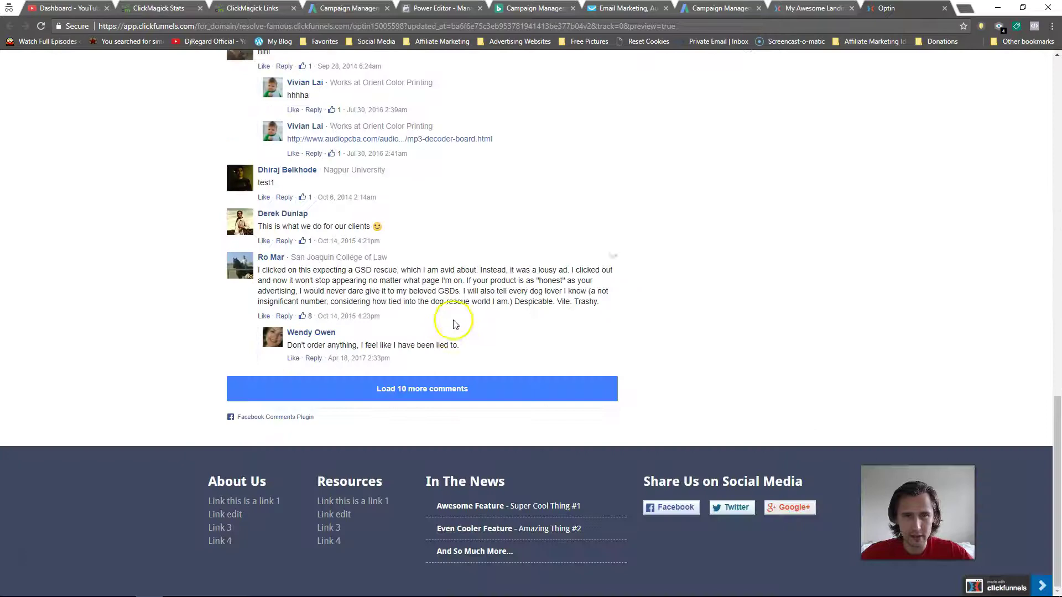
left_click(944, 8)
Step: Set the page's SEO title to 'blog page' and save
scroll(763, 249, "down", 5)
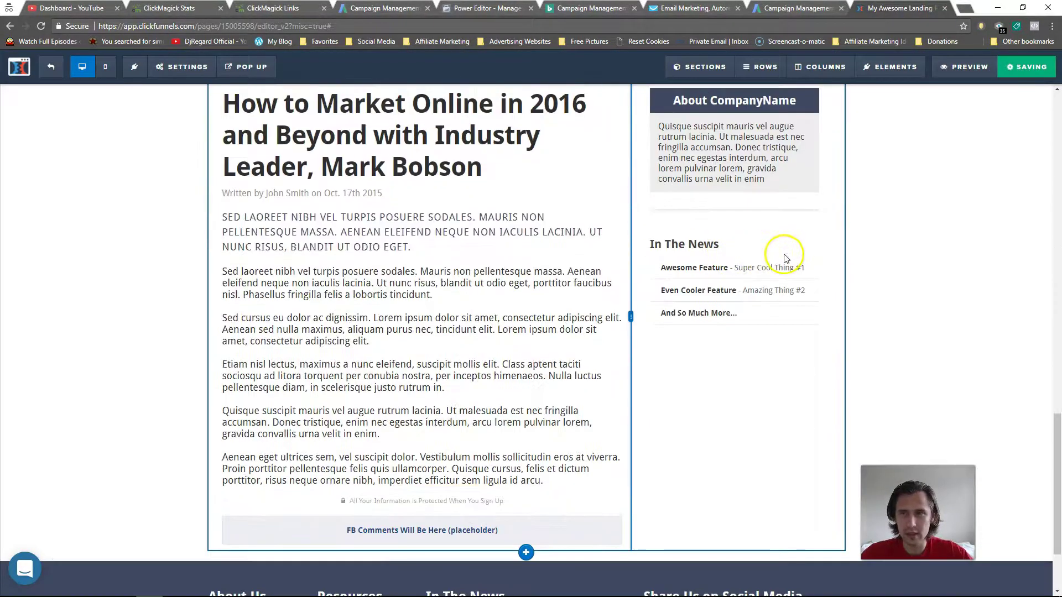
type("blog page")
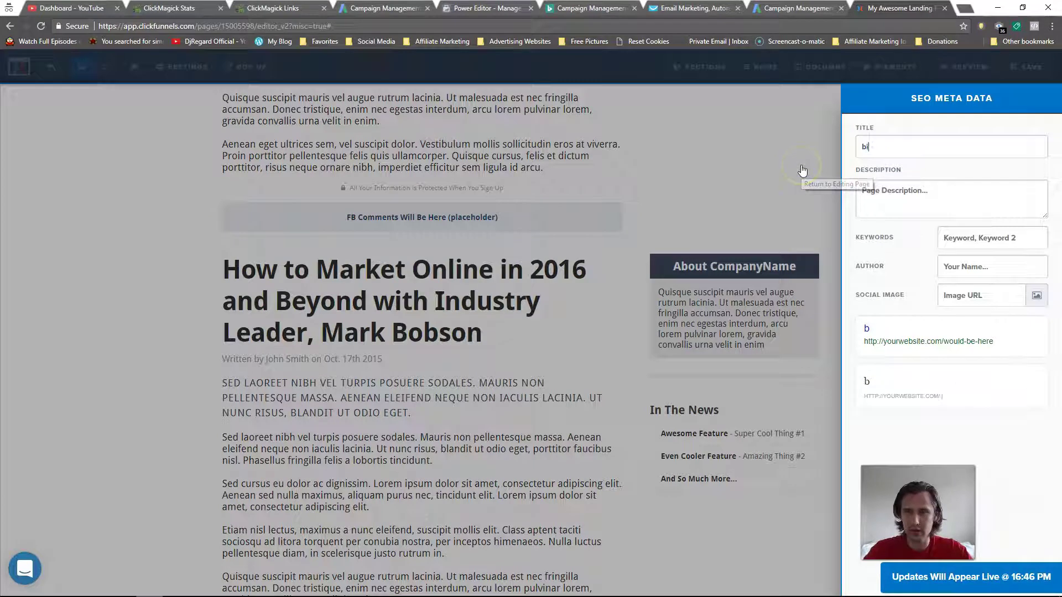
left_click(803, 170)
left_click(1024, 65)
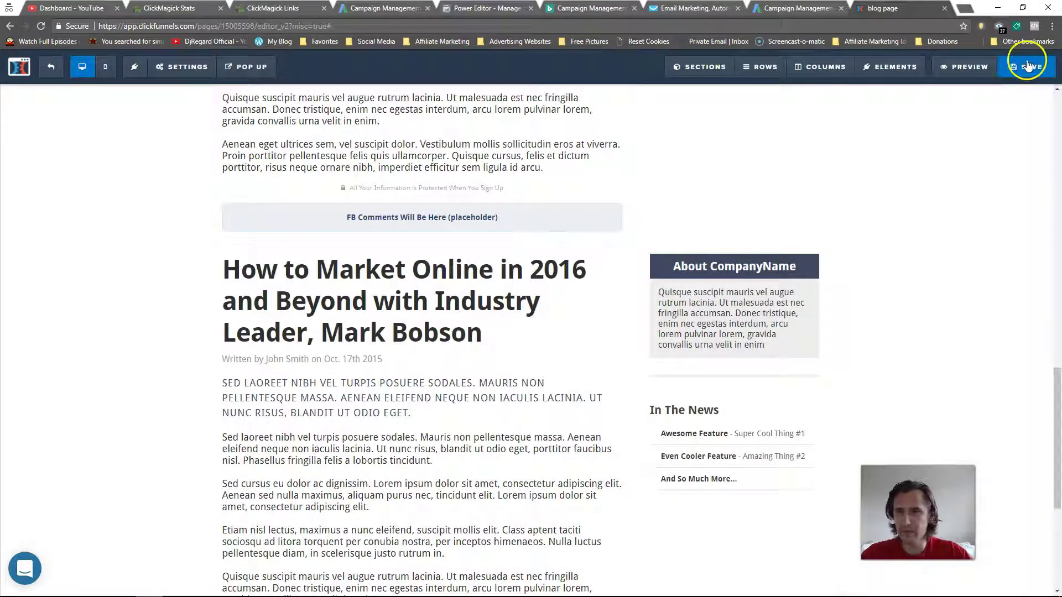
Step: Preview the saved page and confirm the footer 'Link edit' link jumps to the top
left_click(979, 69)
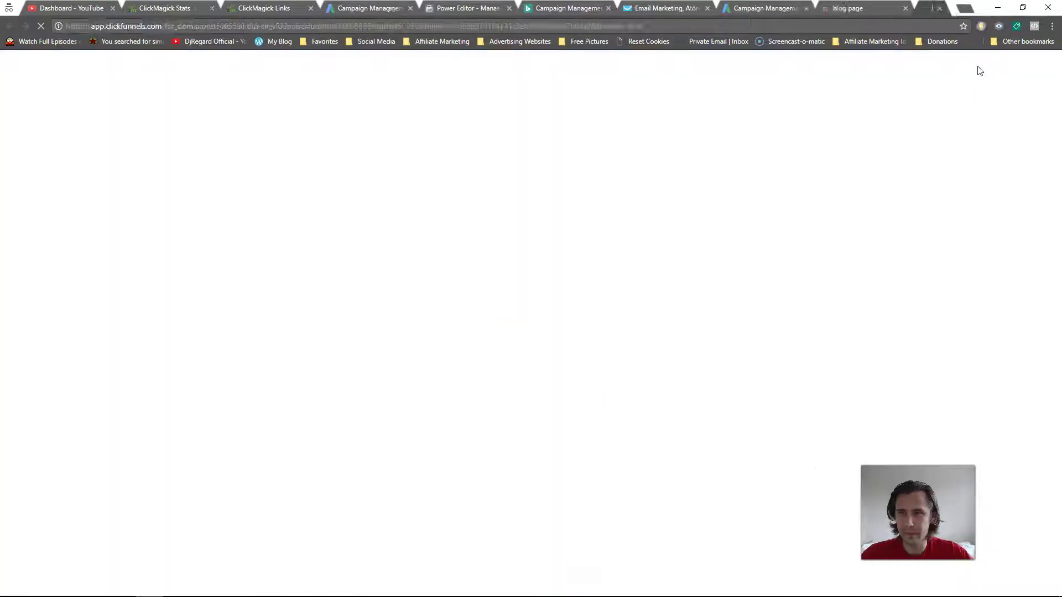
scroll(588, 275, "down", 10)
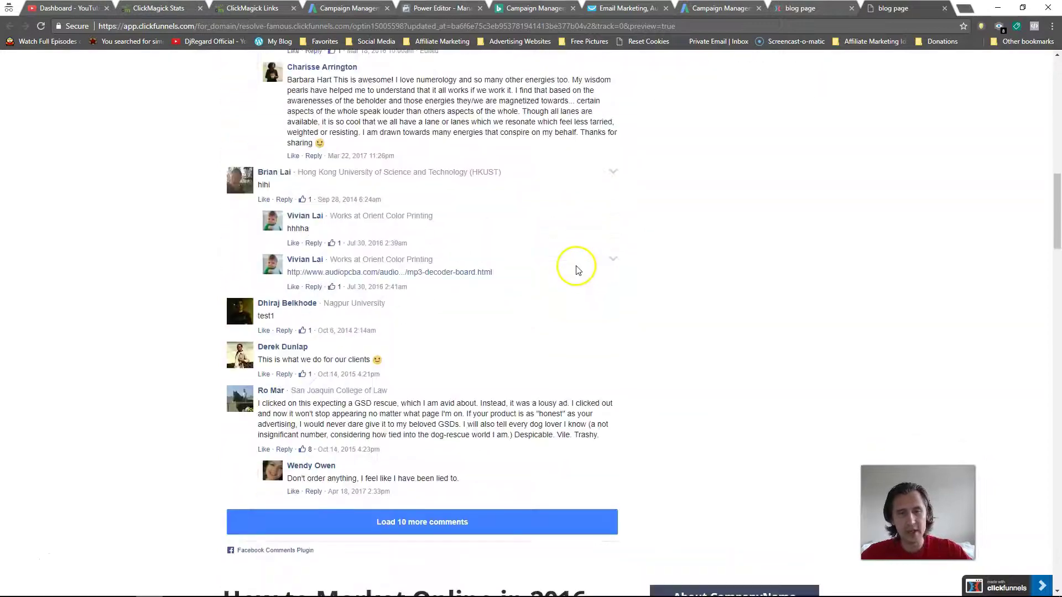
scroll(235, 179, "down", 20)
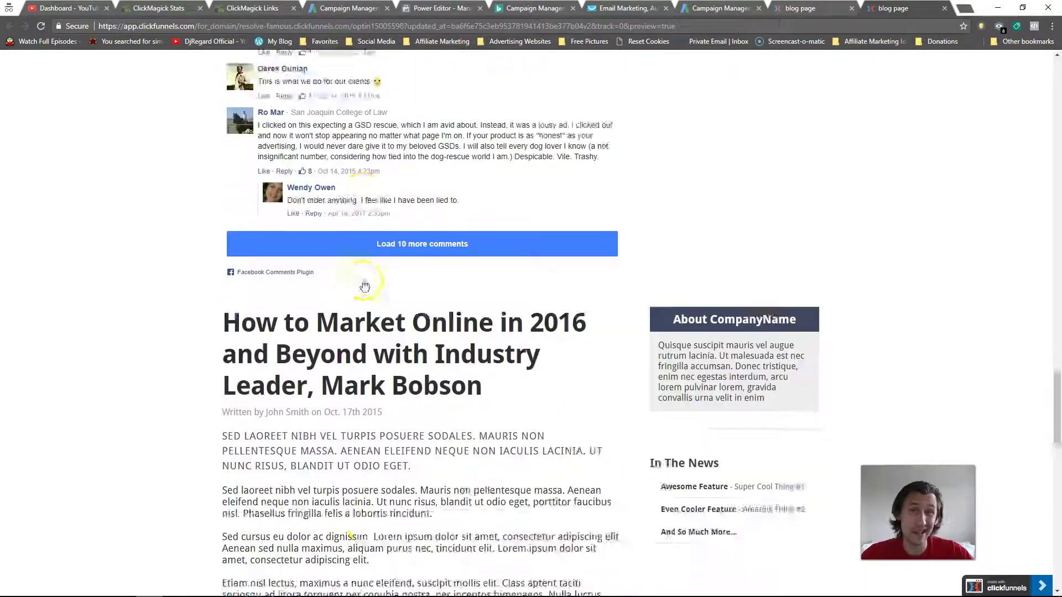
scroll(368, 314, "down", 4)
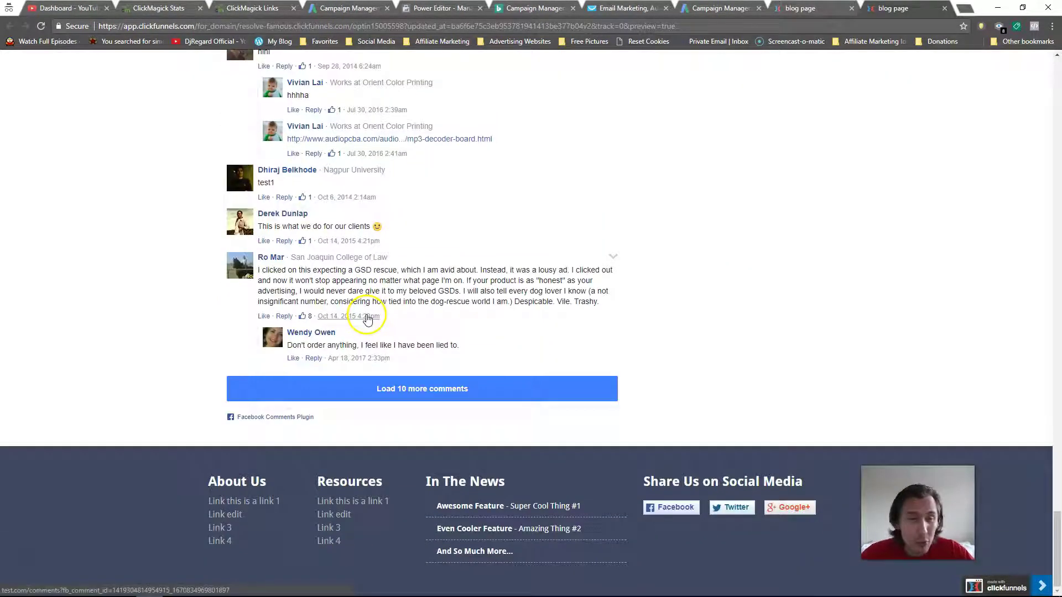
scroll(369, 219, "up", 2)
scroll(354, 387, "down", 3)
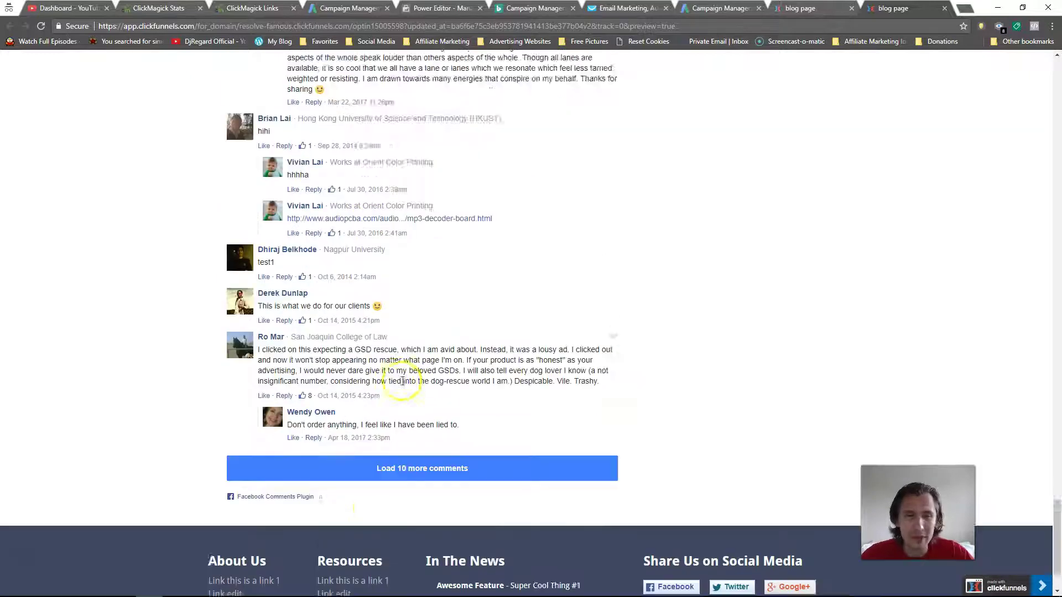
left_click(359, 514)
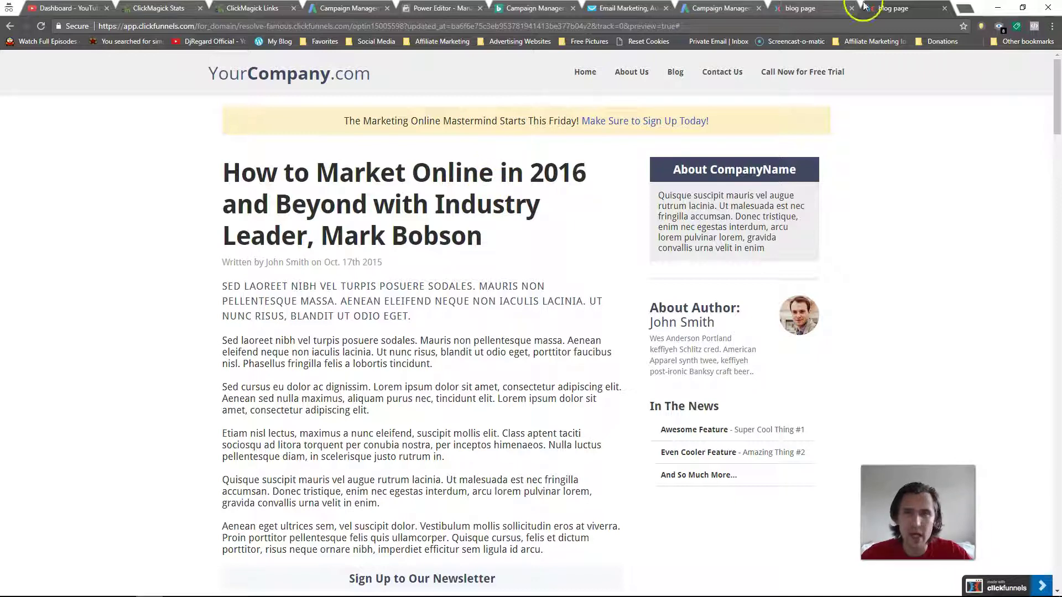
left_click(945, 8)
Step: Save the Optin page again before leaving the editor
left_click(1024, 66)
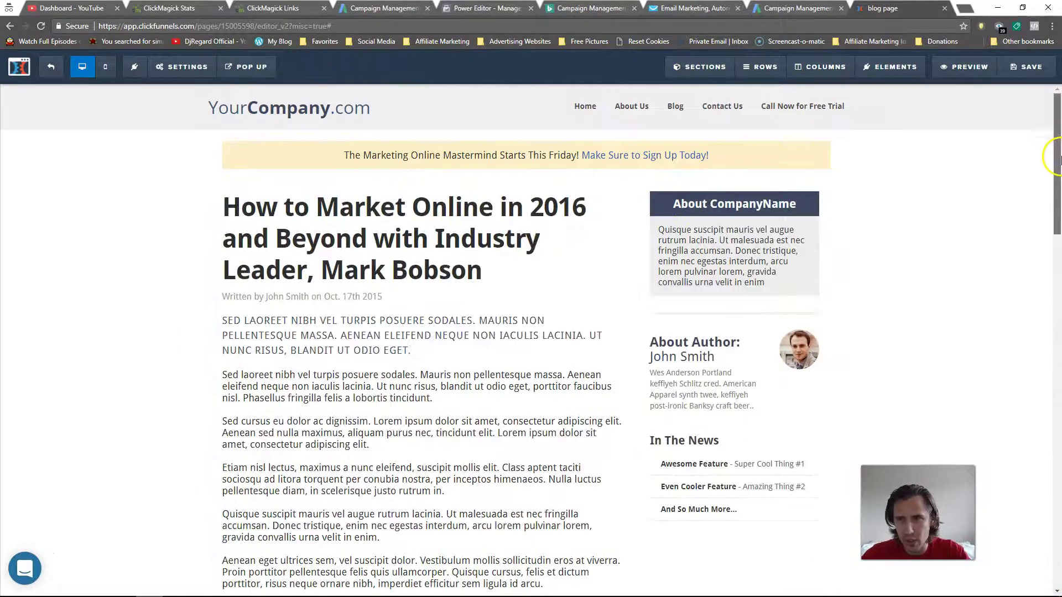
left_click_drag(1050, 156, 1053, 516)
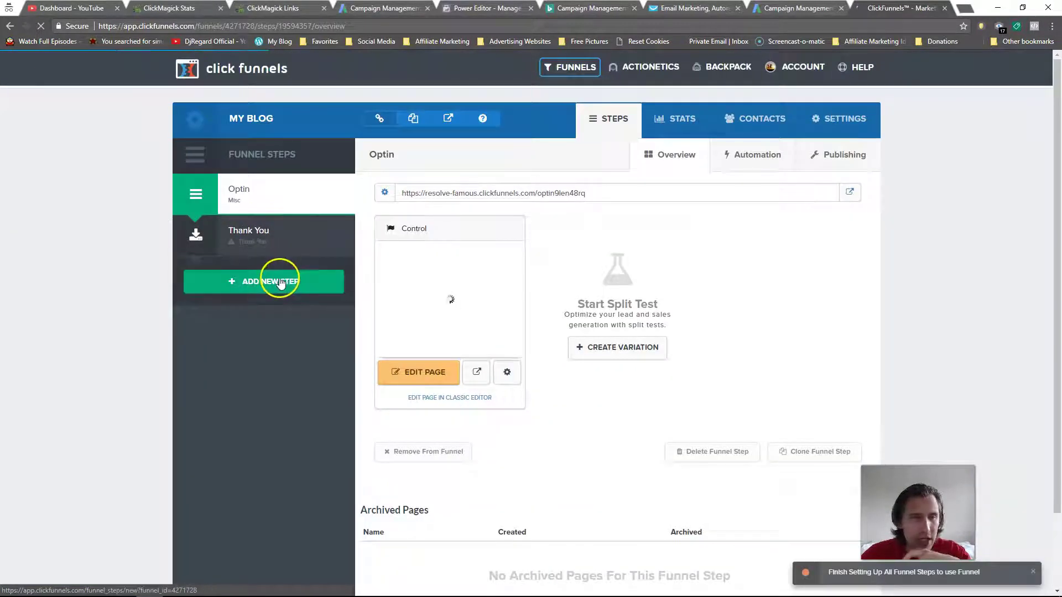
Step: Apply the Blog Post Style template to the Thank You step, then check the Optin step's URL slug
left_click(264, 244)
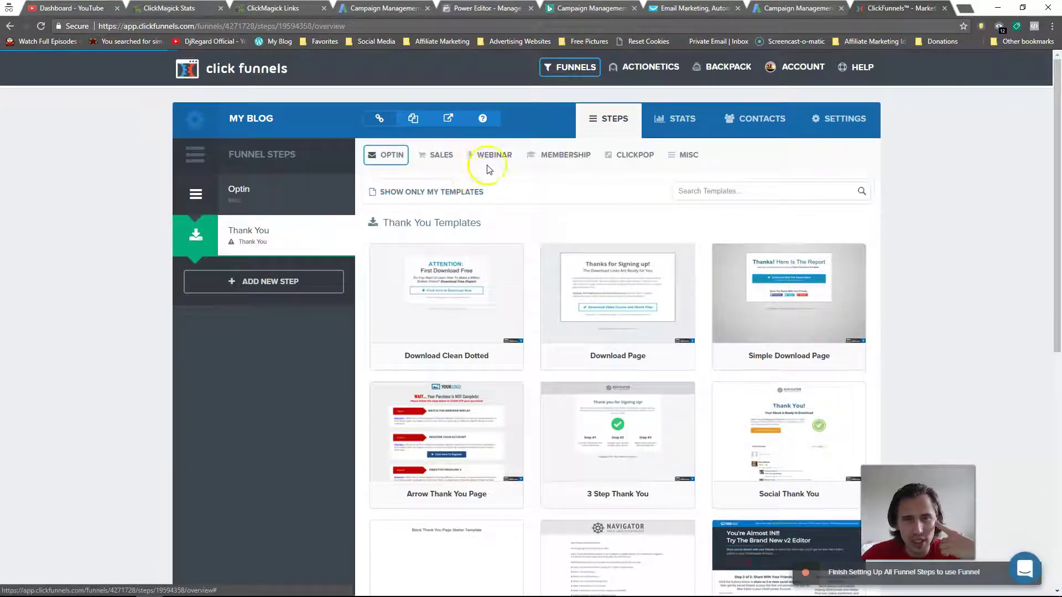
left_click(700, 158)
left_click_drag(1054, 152, 1057, 498)
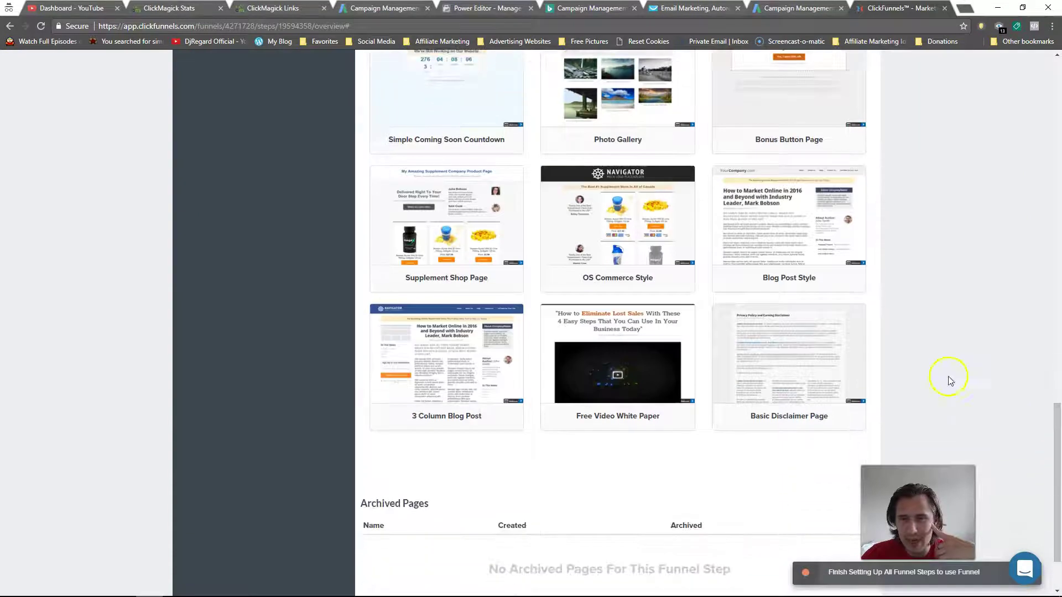
left_click(783, 213)
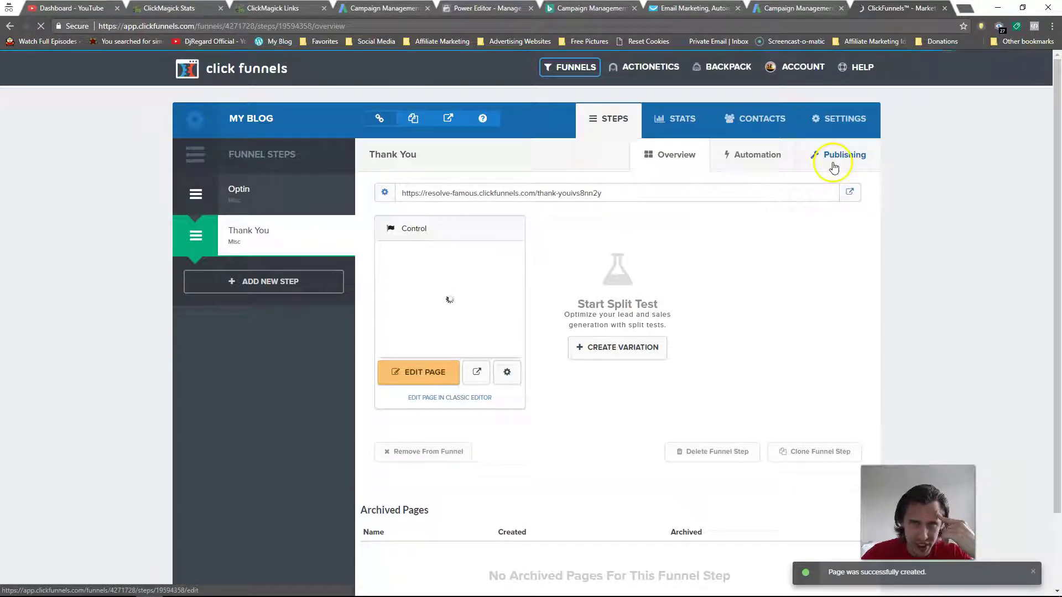
left_click_drag(604, 196, 536, 194)
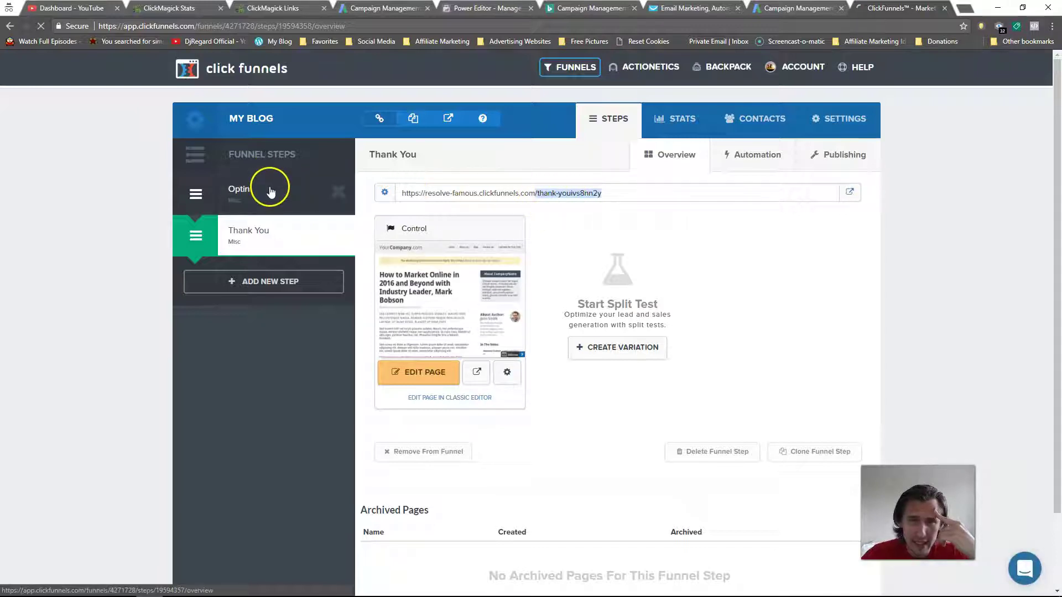
left_click(271, 191)
left_click_drag(597, 198, 542, 198)
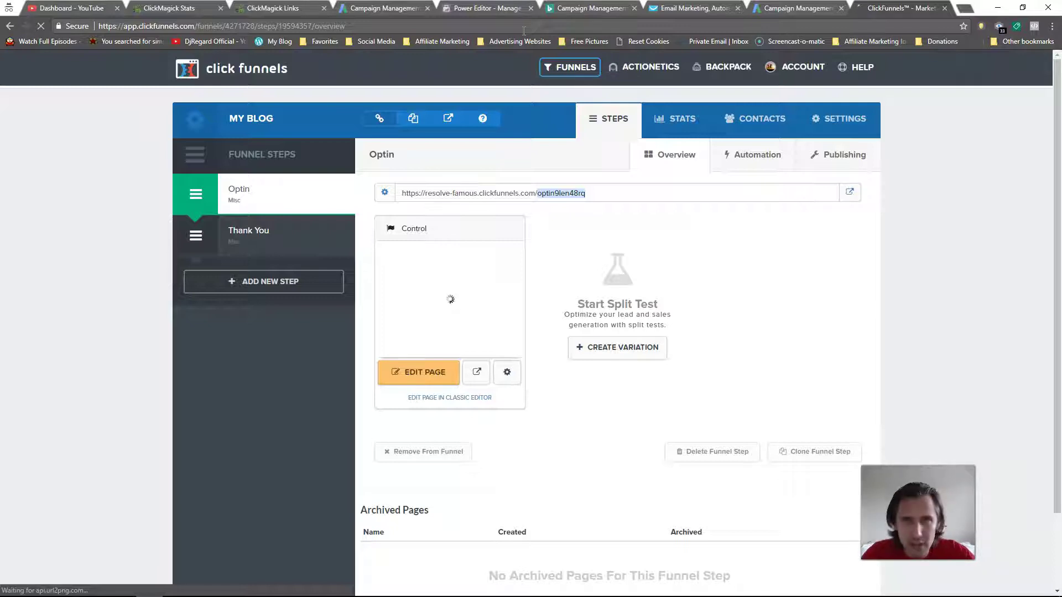
Step: Create a funnel step named 'About Us' with the path about-us
left_click(260, 281)
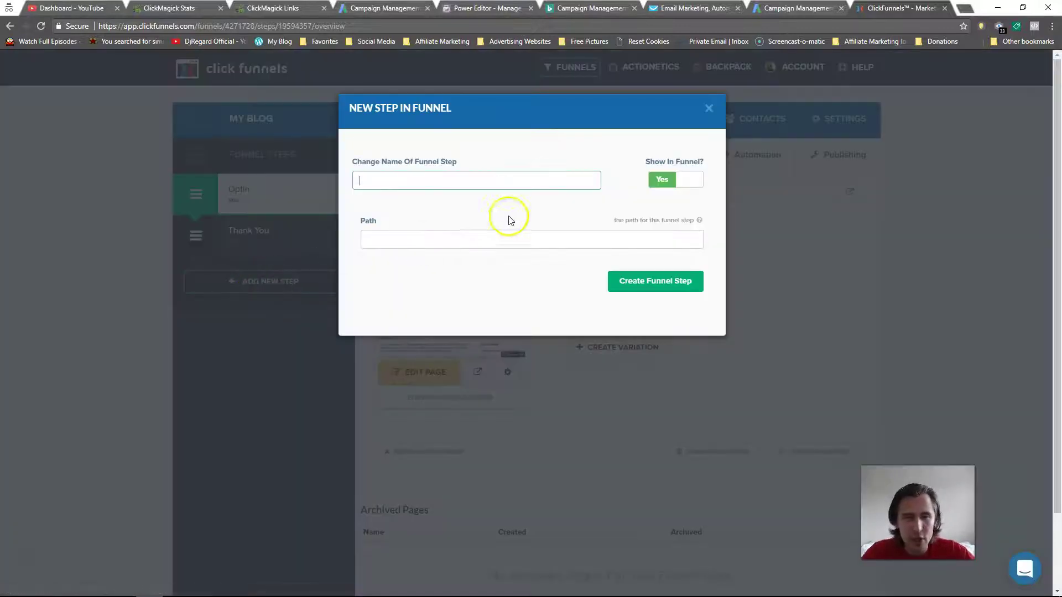
type("About Us")
left_click(562, 238)
type("a")
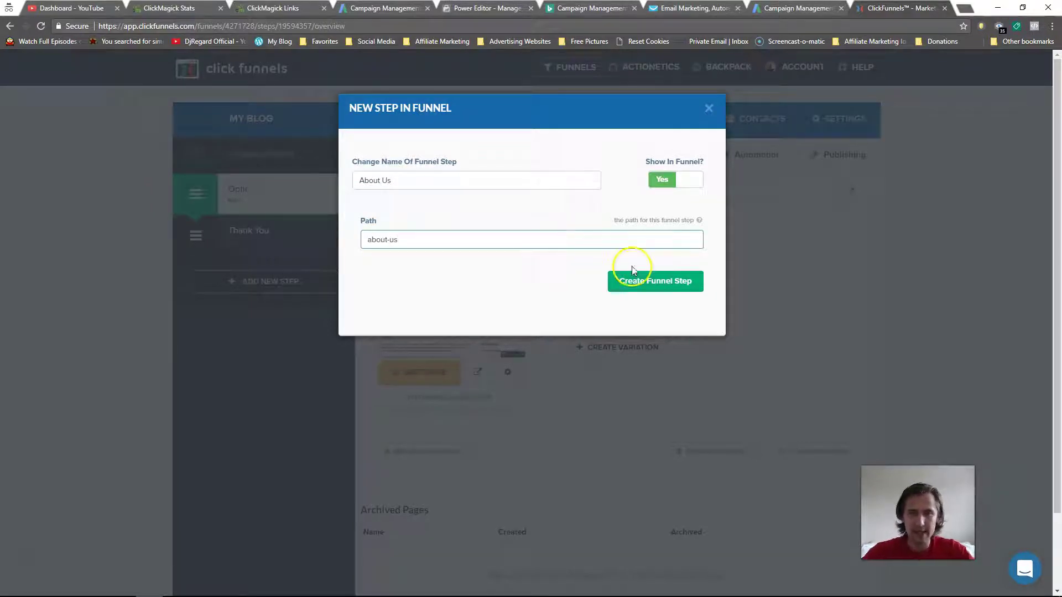
left_click(659, 284)
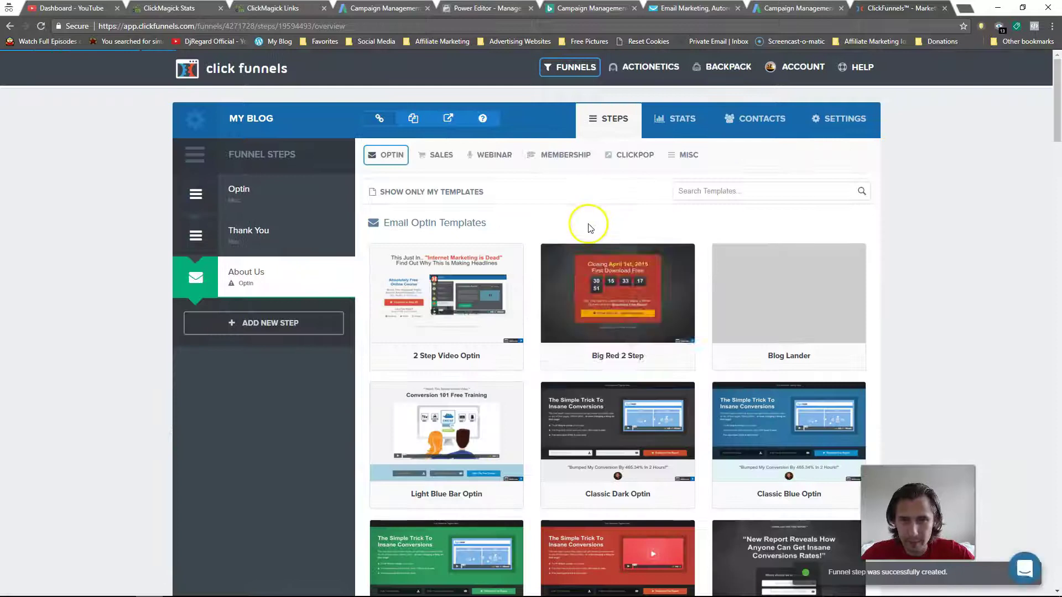
Step: Build the About Us step from the MISC 'About Me Page' template and preview it
left_click(685, 156)
left_click(457, 288)
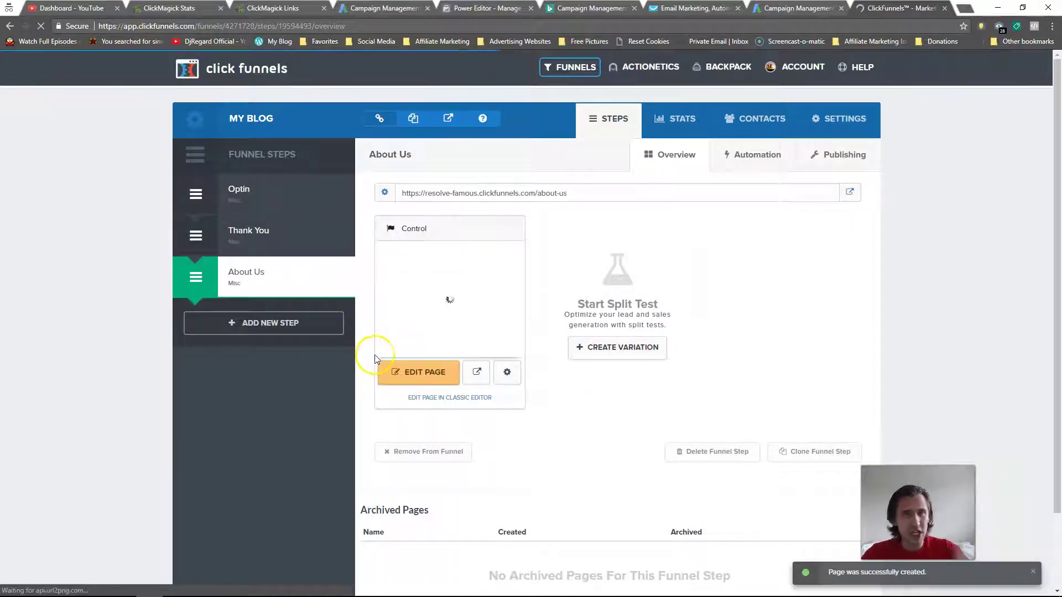
left_click(477, 372)
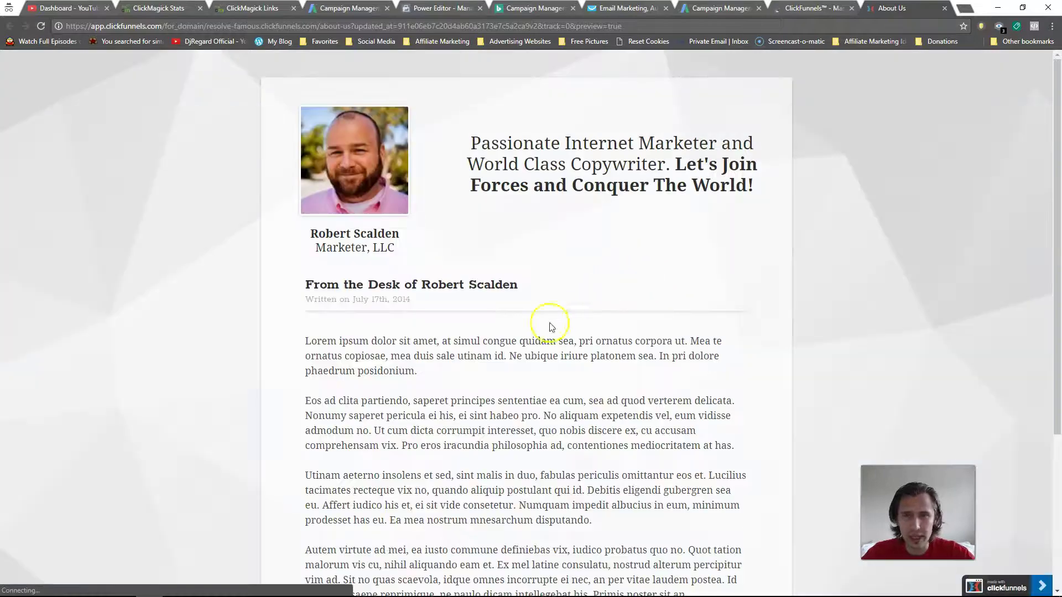
Step: Scroll through the About Us preview, close it, and copy the About Us page address
scroll(434, 237, "down", 6)
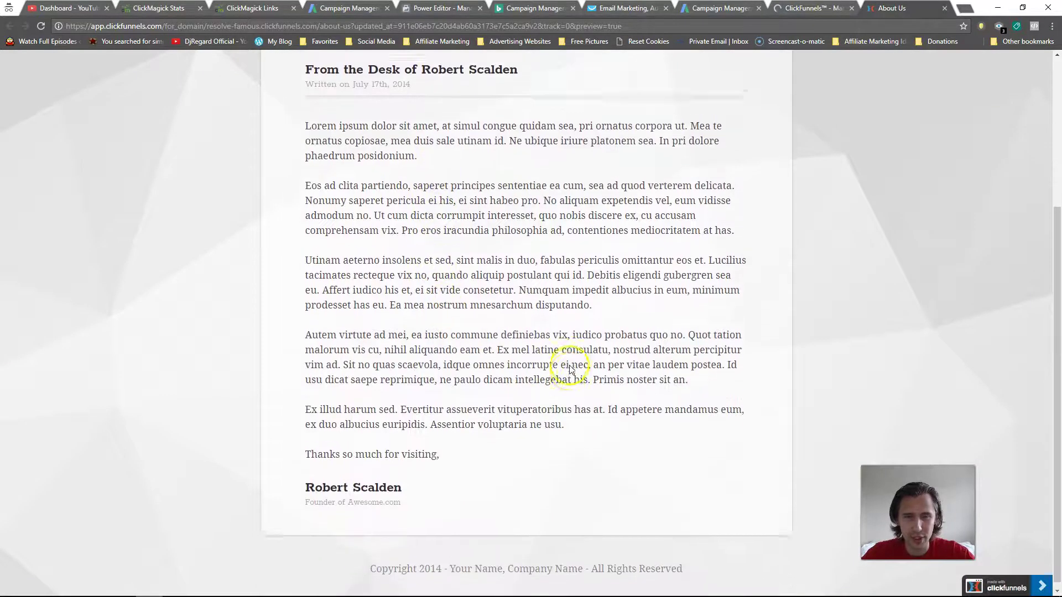
scroll(578, 340, "up", 4)
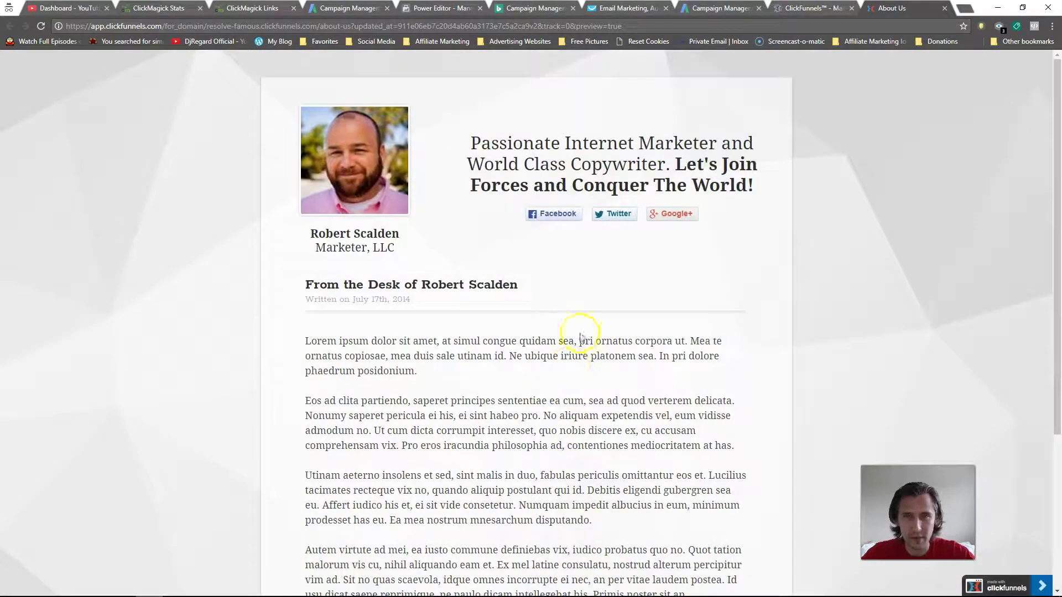
left_click(945, 8)
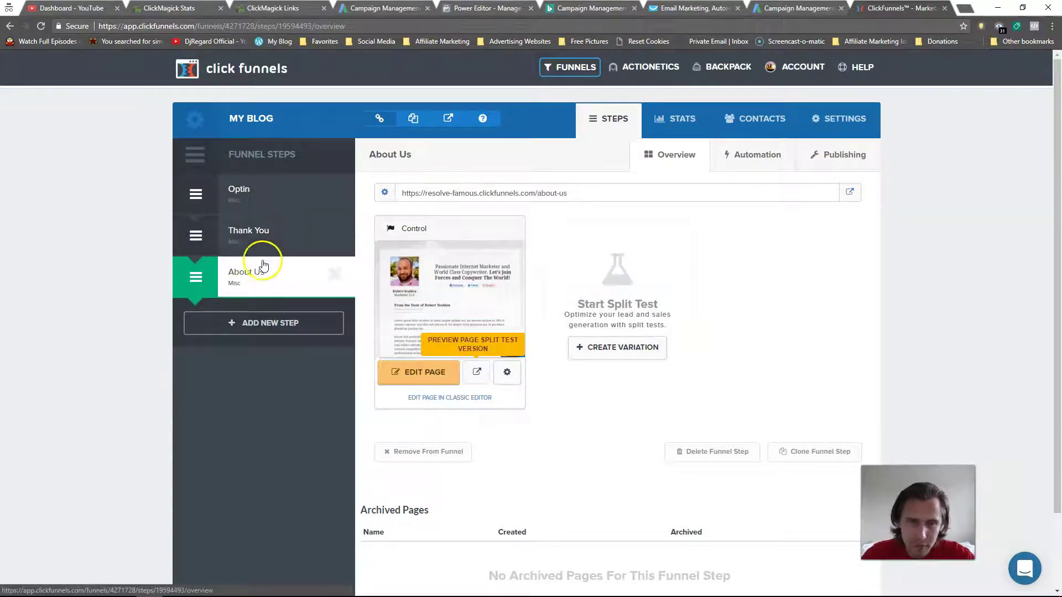
left_click(509, 191)
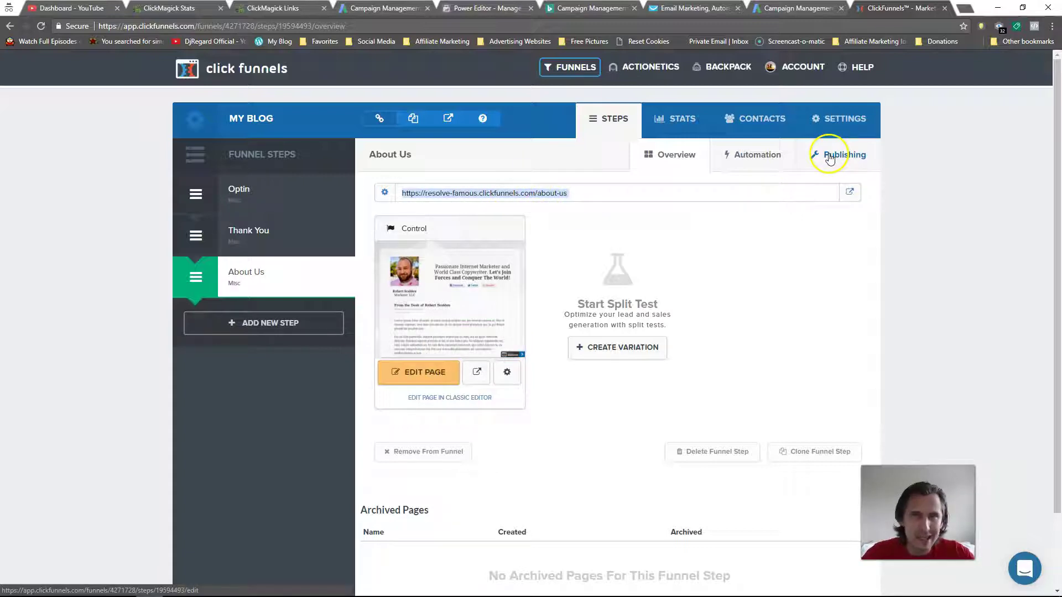
mouse_move(800, 67)
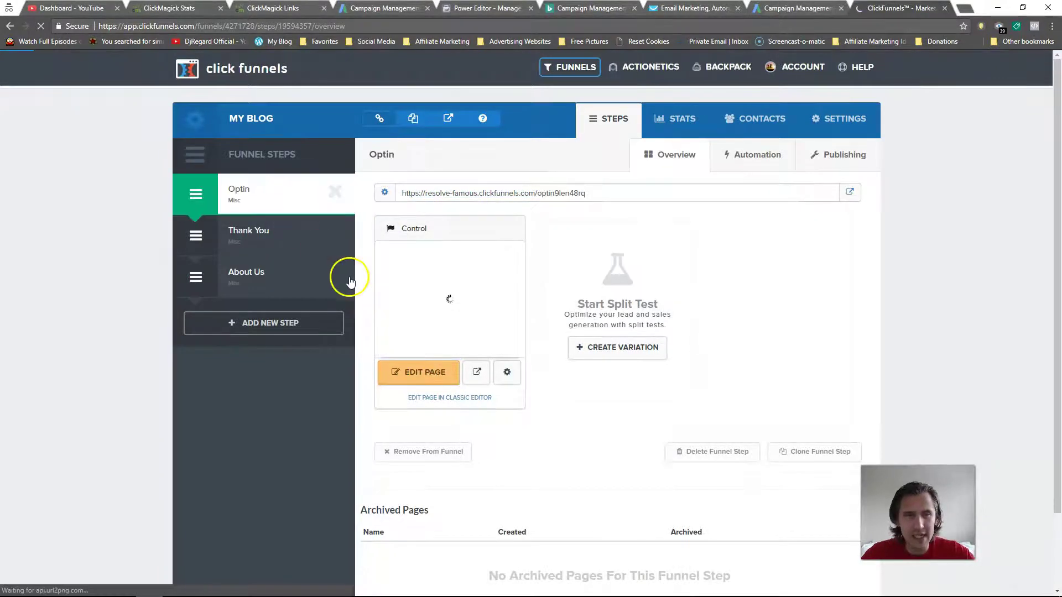
Step: In the Optin blog page editor, paste the about-us address into the navigation's About Us link and save
left_click(440, 378)
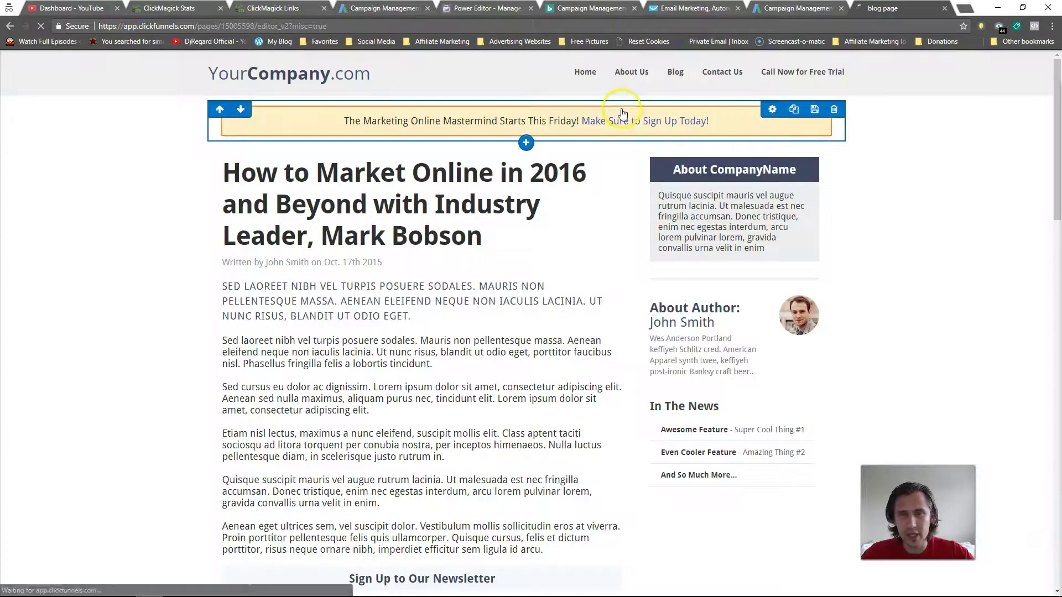
left_click(632, 109)
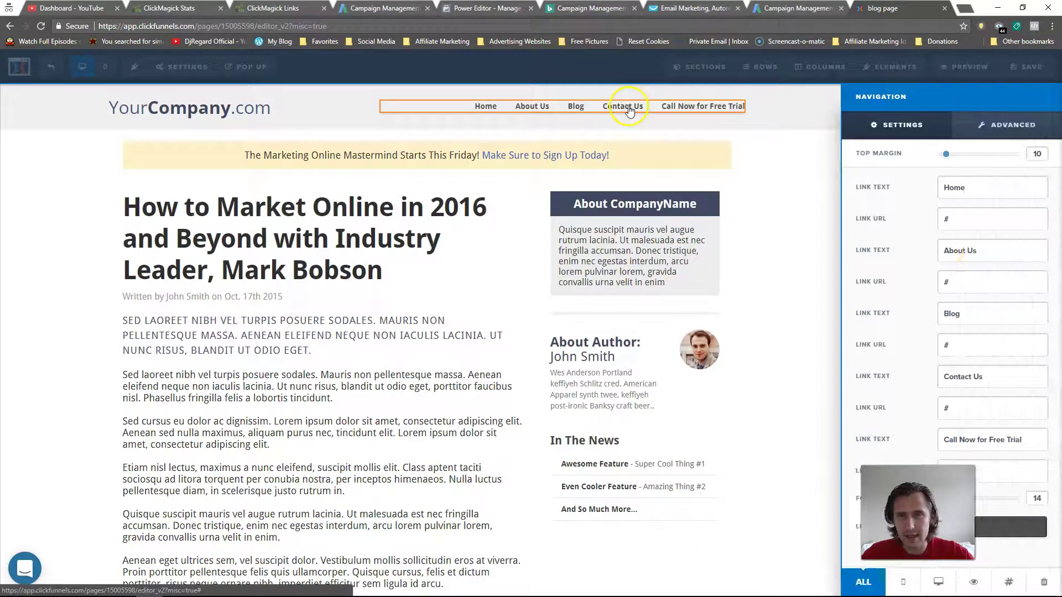
left_click(958, 281)
key("ctrl+v")
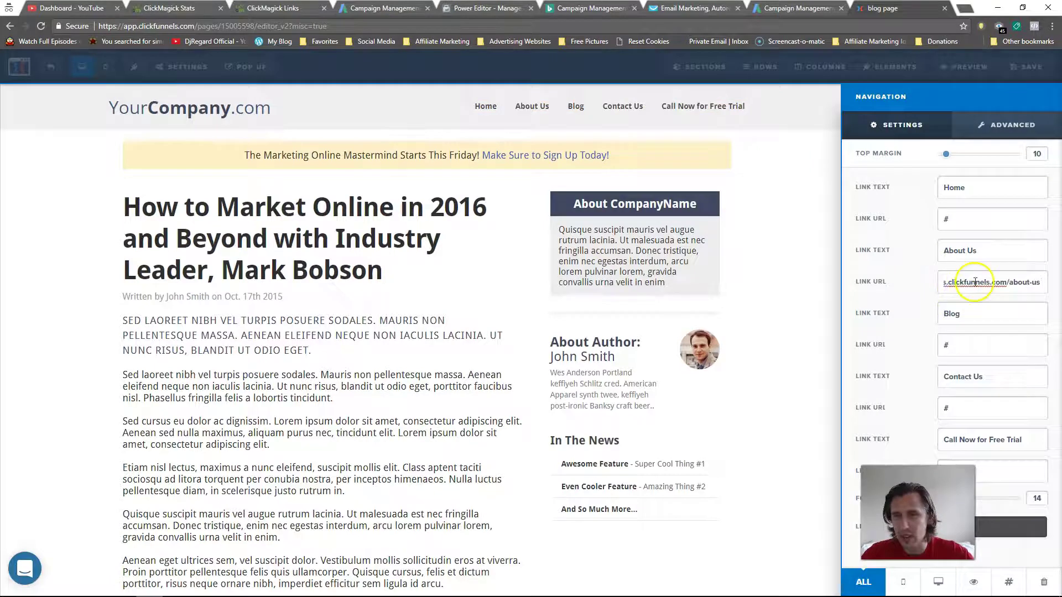
left_click(1030, 66)
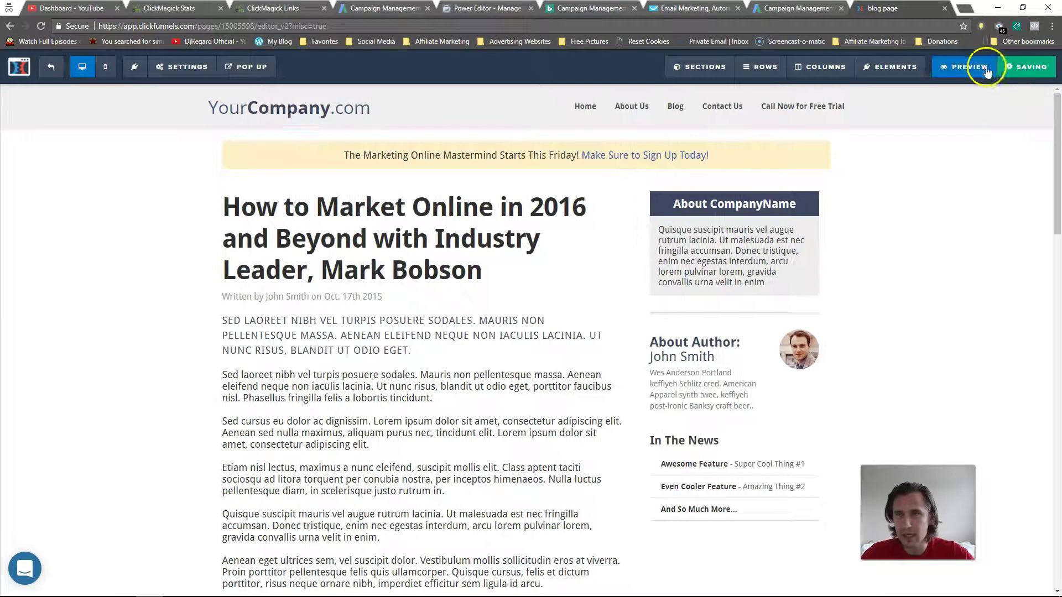
Step: Preview the blog page and test the About Us link, which shows a page-not-found error
left_click(969, 67)
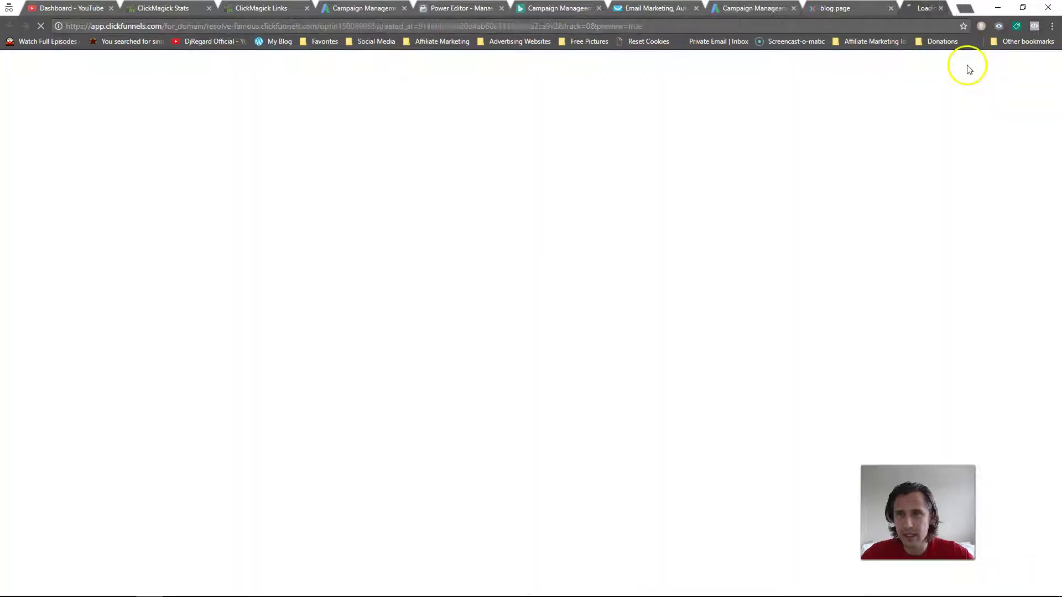
left_click(631, 73)
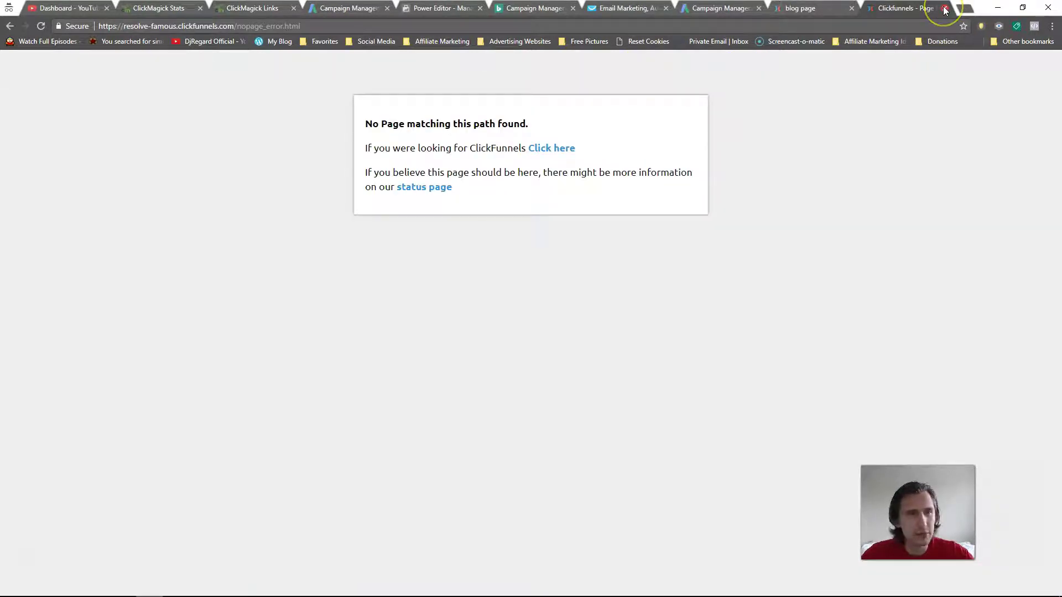
left_click(946, 8)
left_click(1029, 68)
mouse_move(891, 76)
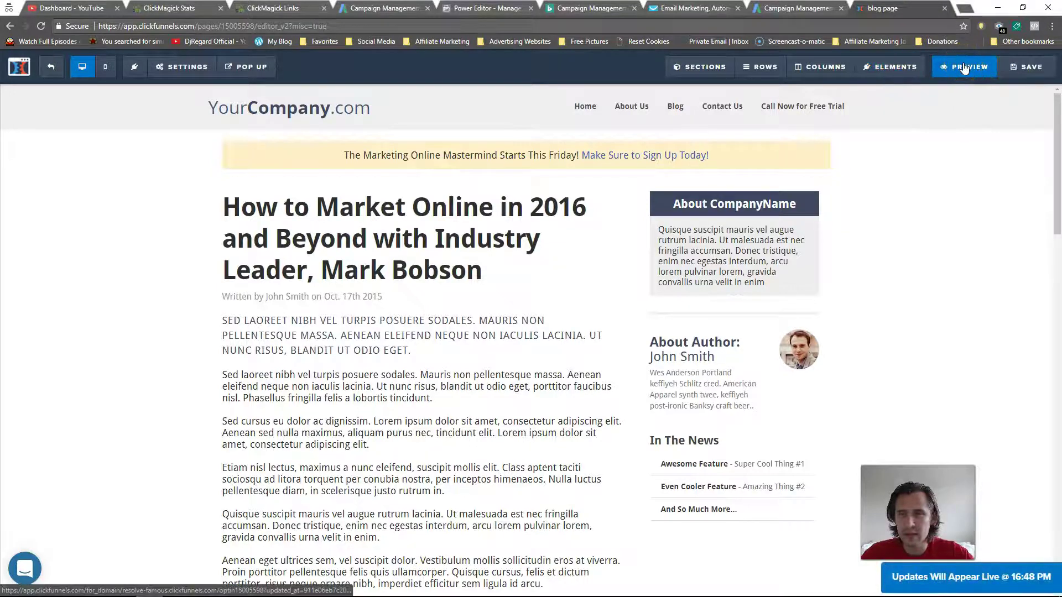
left_click(966, 67)
key("ctrl+w")
Step: Verify the About Us link address ends with about-us, then preview the blog page again
left_click(664, 113)
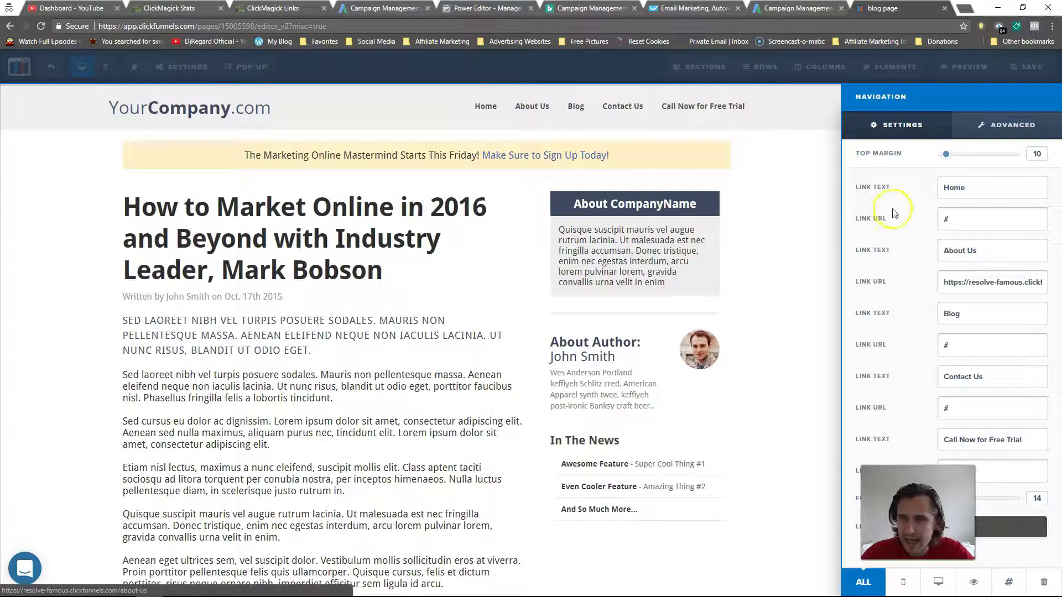
left_click(996, 282)
left_click_drag(995, 283, 1059, 294)
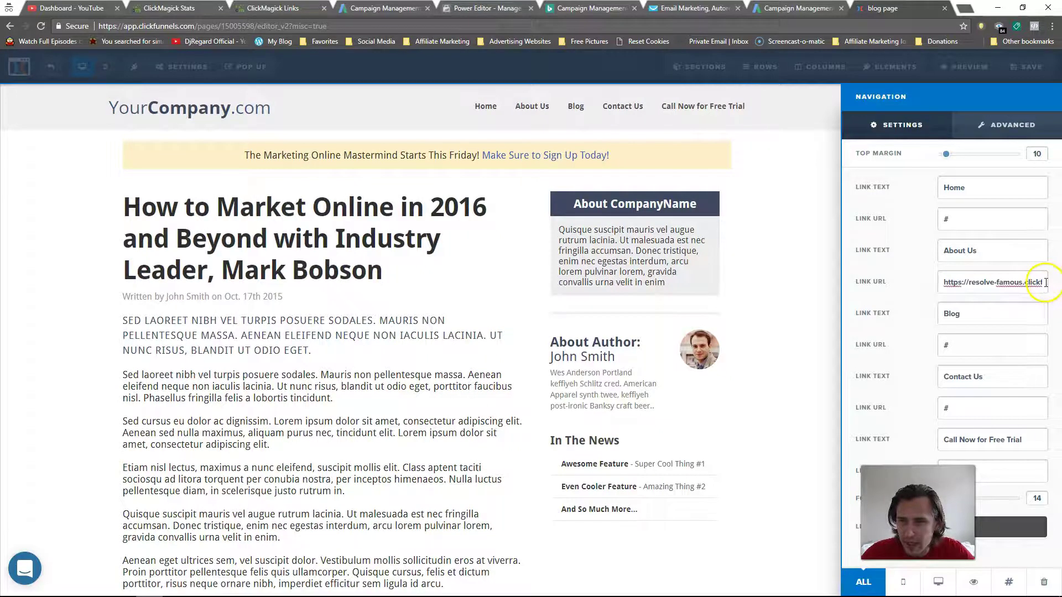
left_click(1045, 283)
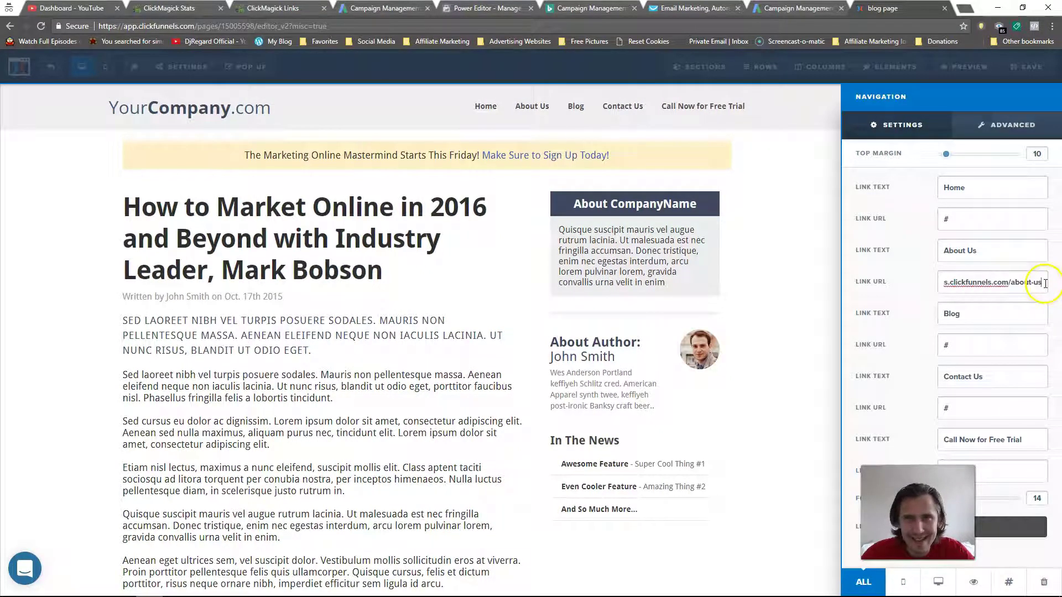
left_click(985, 66)
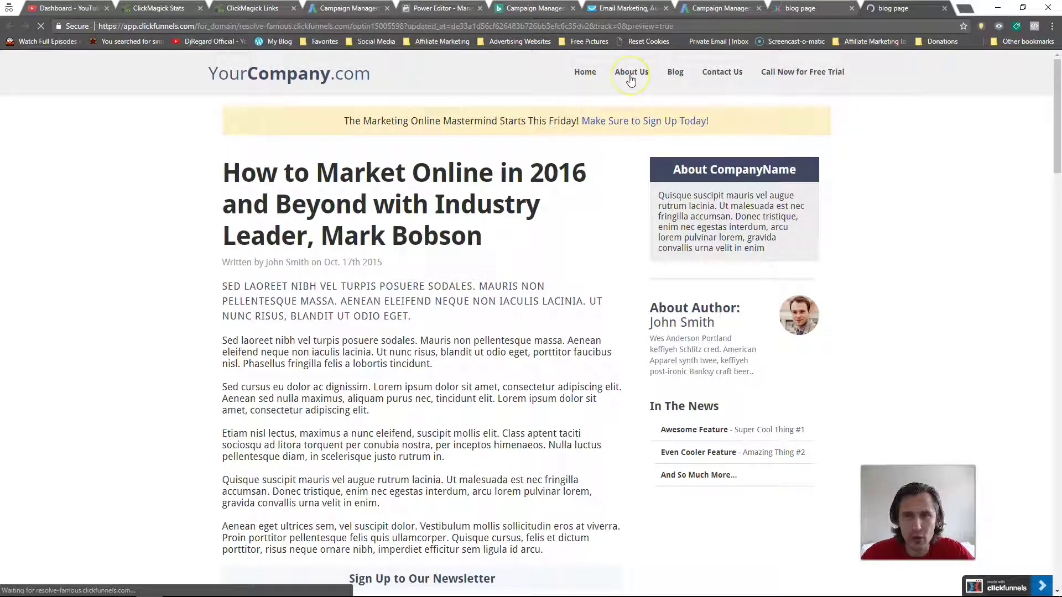
Step: Check that the preview's About Us link opens the About Us page, then exit the editor choosing Leave
left_click(630, 72)
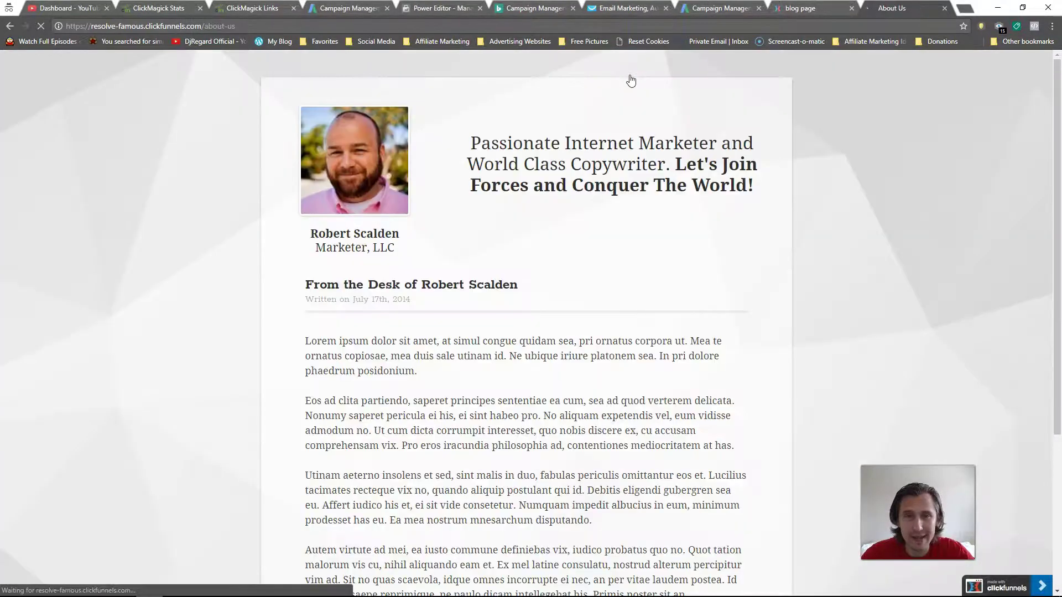
left_click(944, 9)
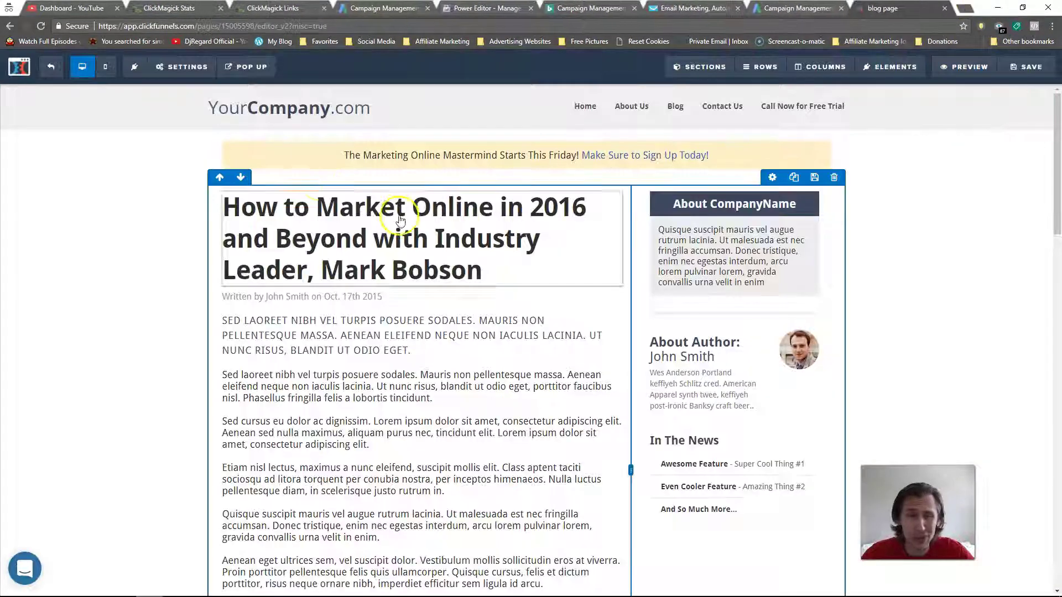
left_click(60, 73)
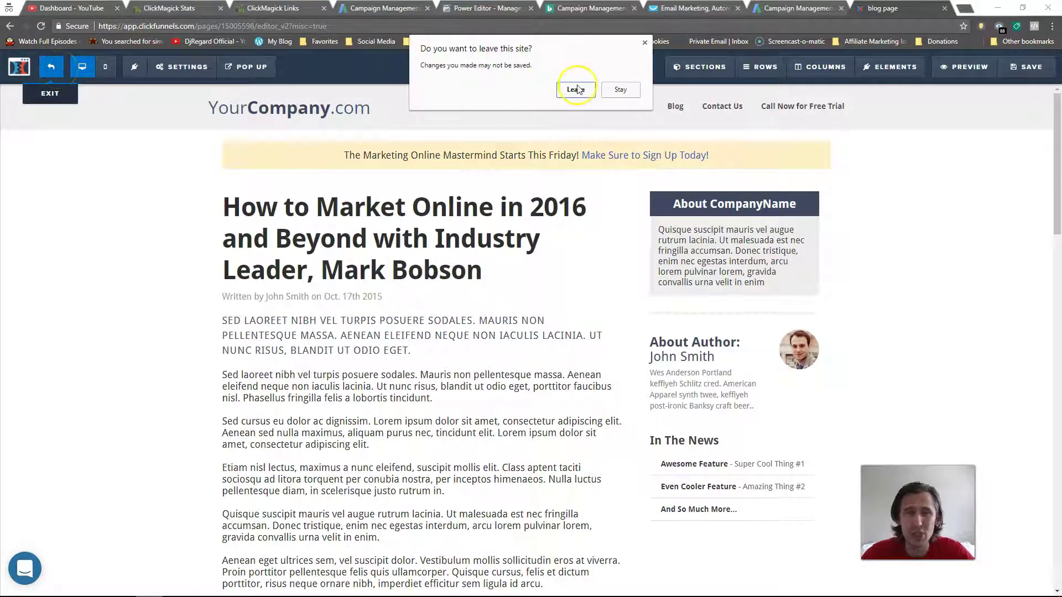
left_click(576, 88)
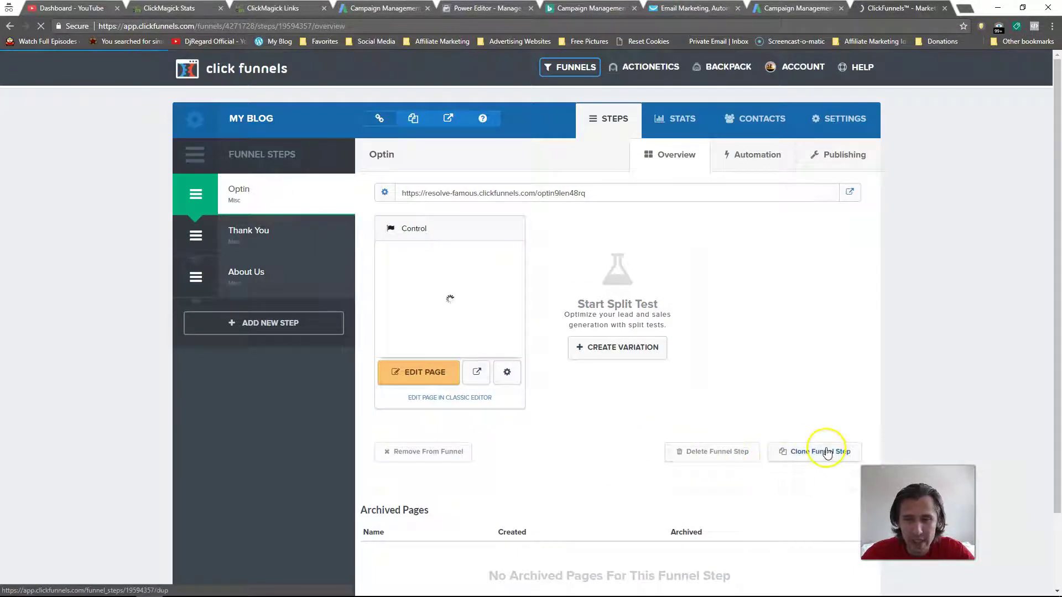
Step: Clone the Optin step, add the copy as the fourth step, and return to the original Optin
left_click(793, 456)
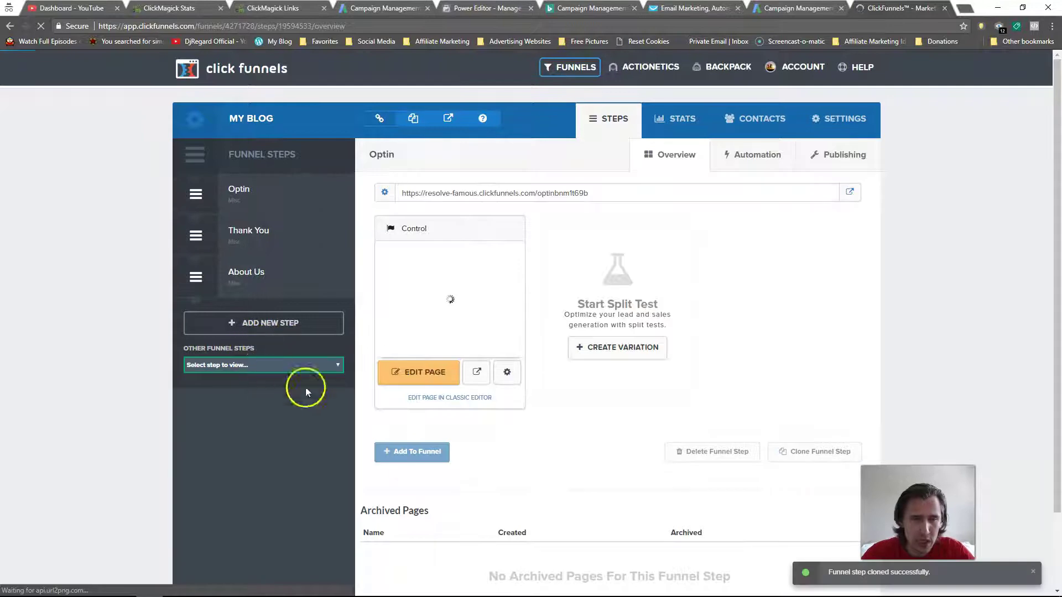
left_click(410, 454)
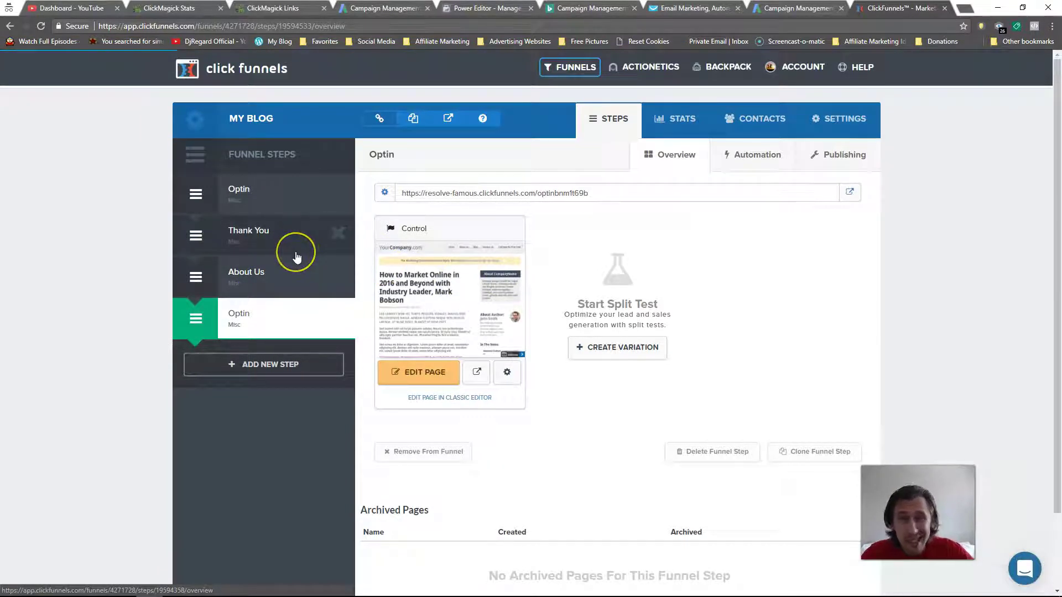
left_click(260, 196)
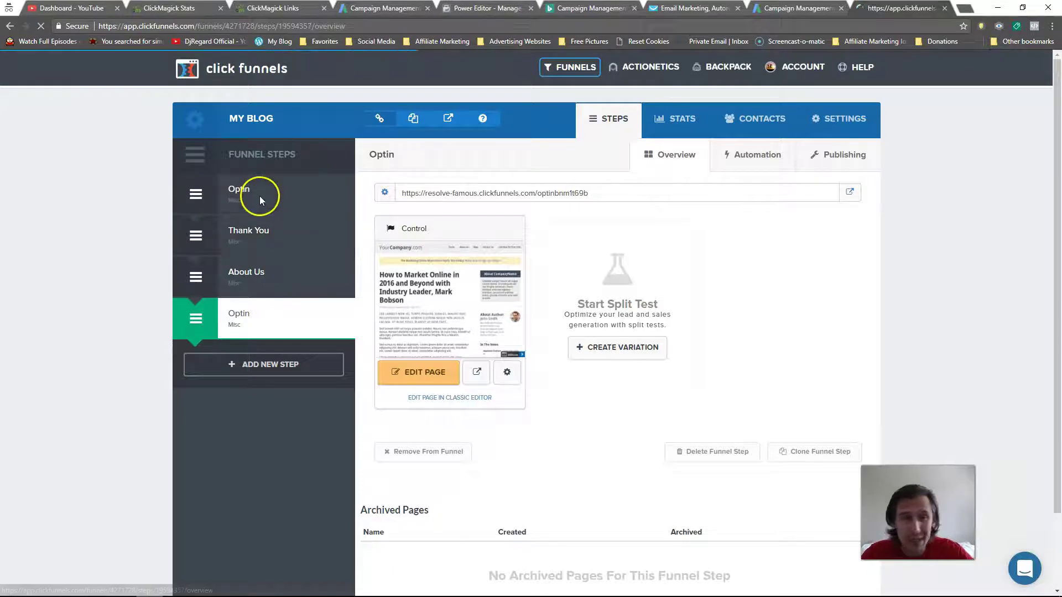